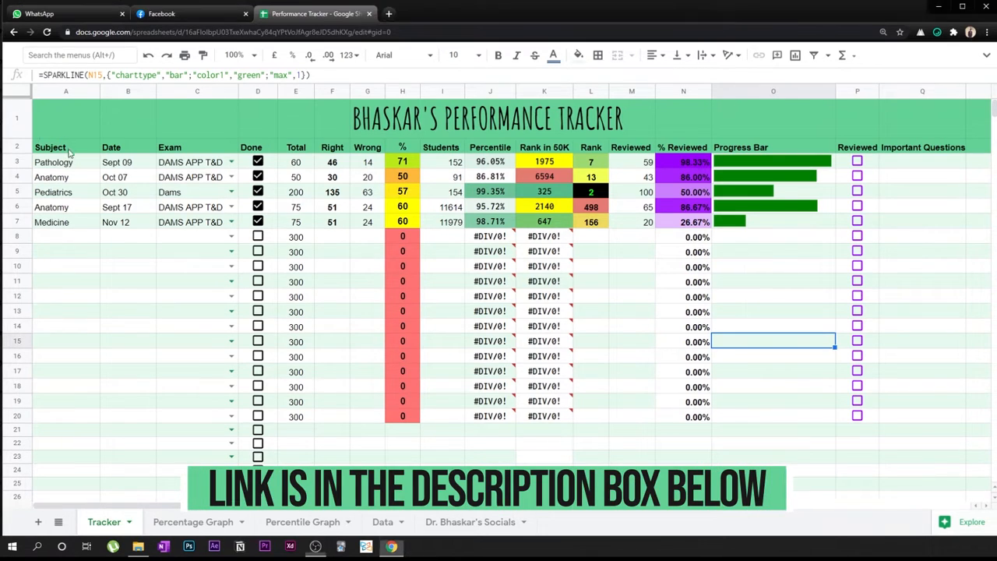
Step: Review the exam detail columns of the tracker: Subject, Date, Exam, Total, Right, Wrong, Rank and Students
left_click_drag(69, 153, 70, 225)
left_click_drag(116, 150, 128, 225)
left_click_drag(176, 150, 194, 225)
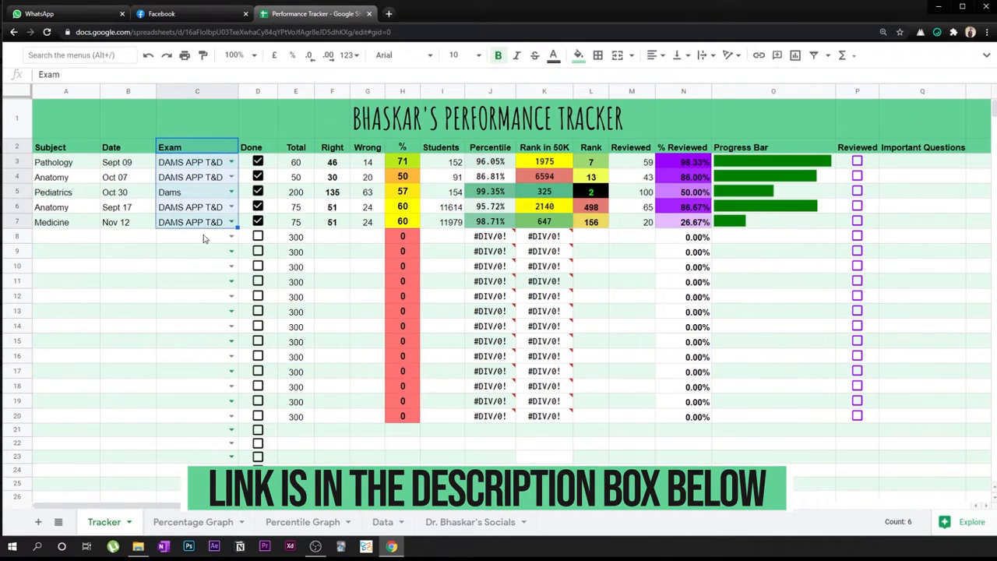
left_click(204, 239)
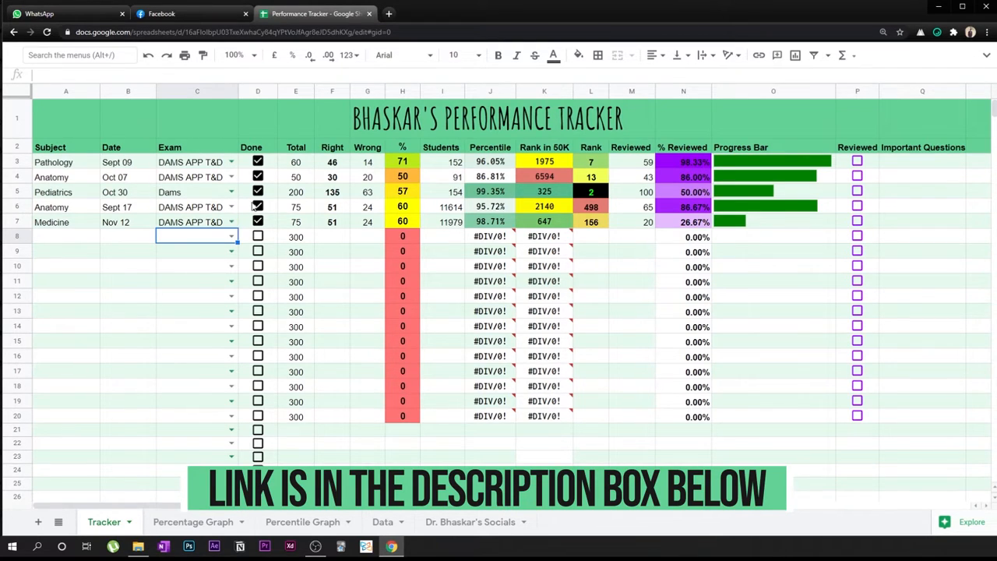
left_click_drag(296, 150, 302, 226)
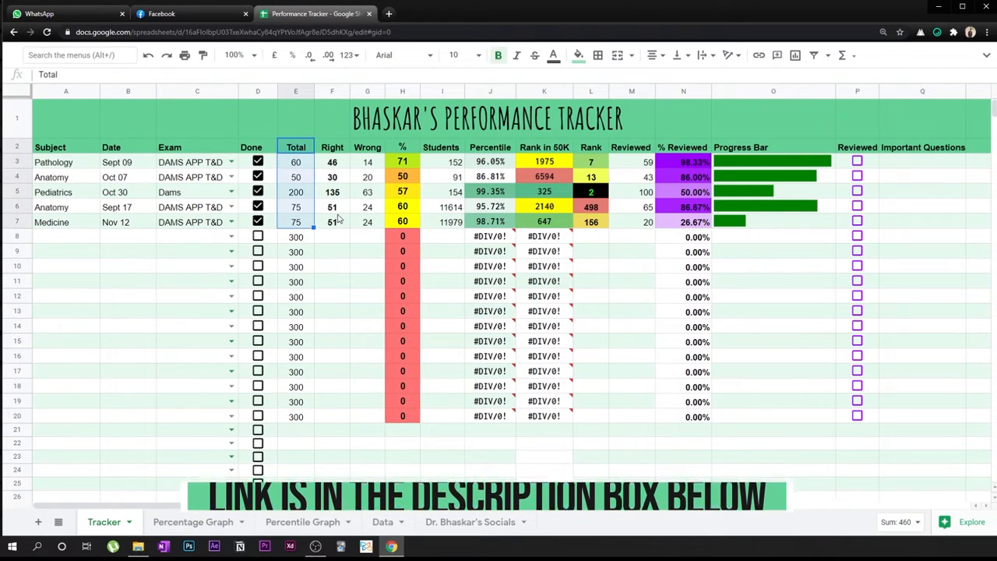
left_click_drag(332, 149, 367, 149)
left_click(364, 181)
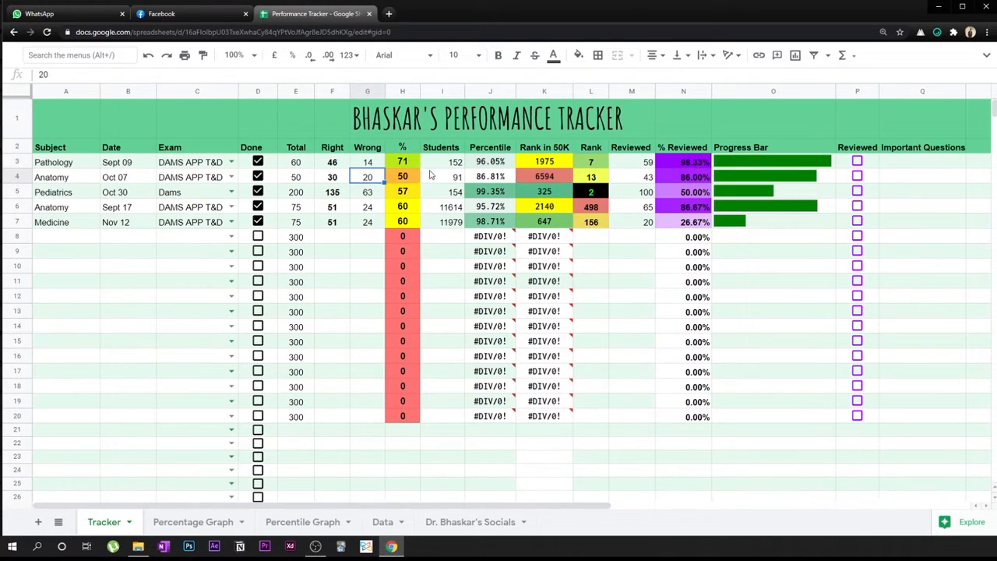
left_click_drag(591, 148, 605, 222)
left_click_drag(441, 148, 444, 224)
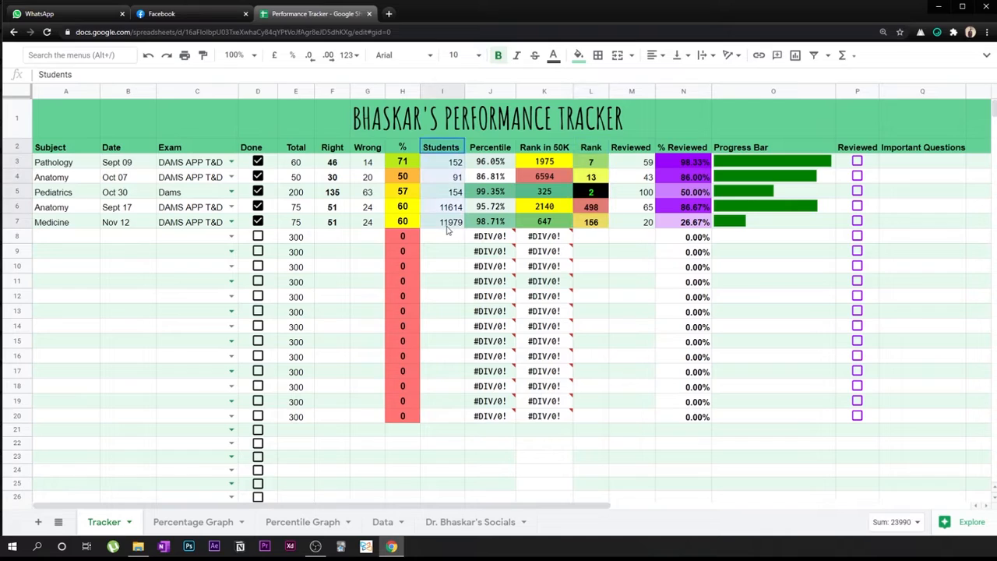
left_click(441, 251)
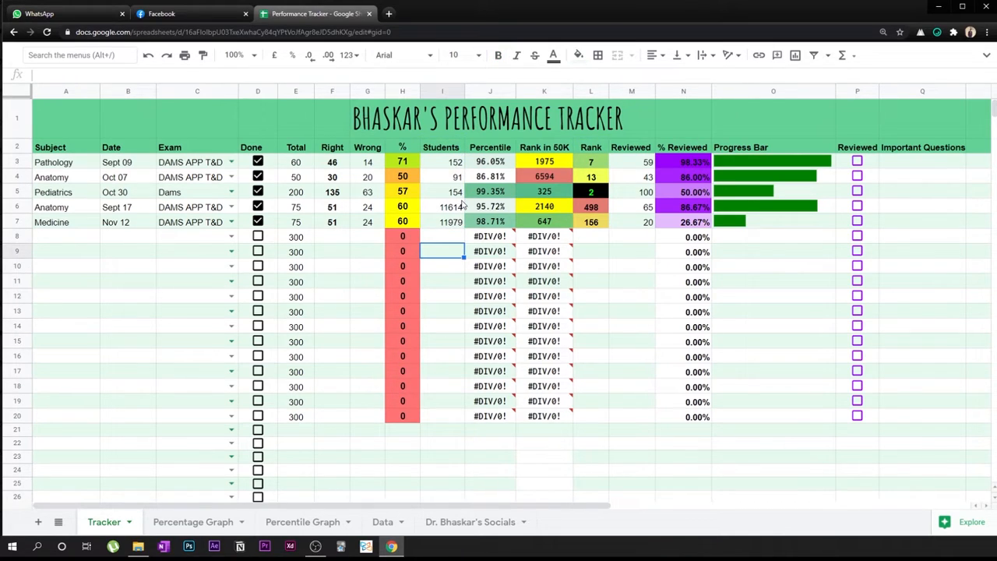
left_click(461, 206)
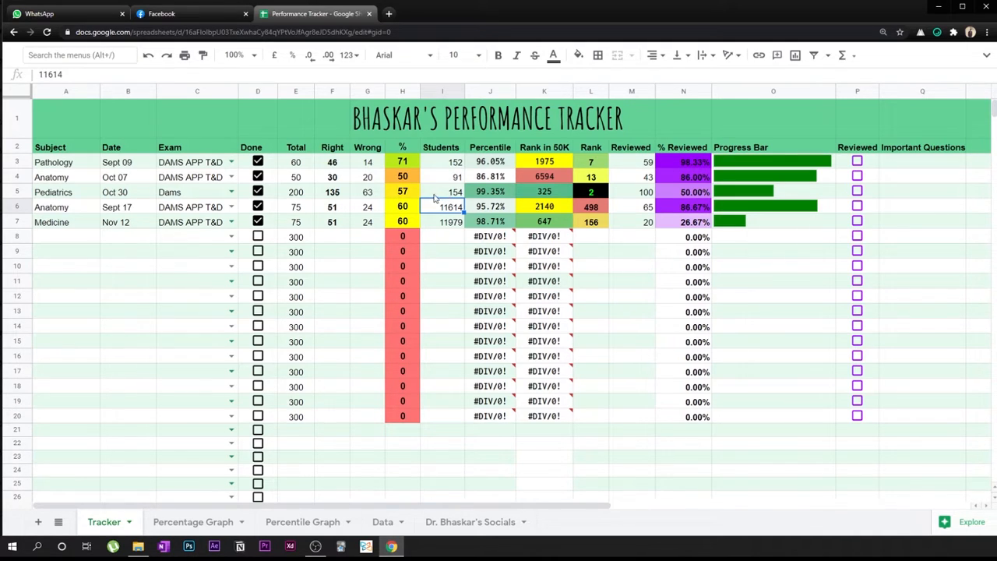
Step: Examine how the Pathology row's inputs feed the % score, Percentile and Rank in 50K, and inspect the Rank in 50K formulas
left_click(297, 164)
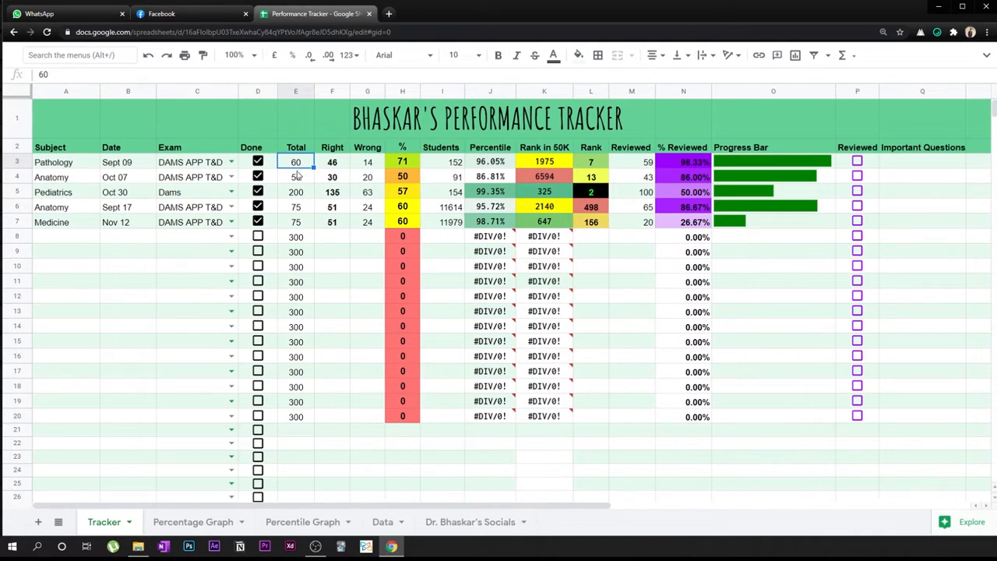
left_click(327, 166)
left_click(372, 162)
left_click(407, 162)
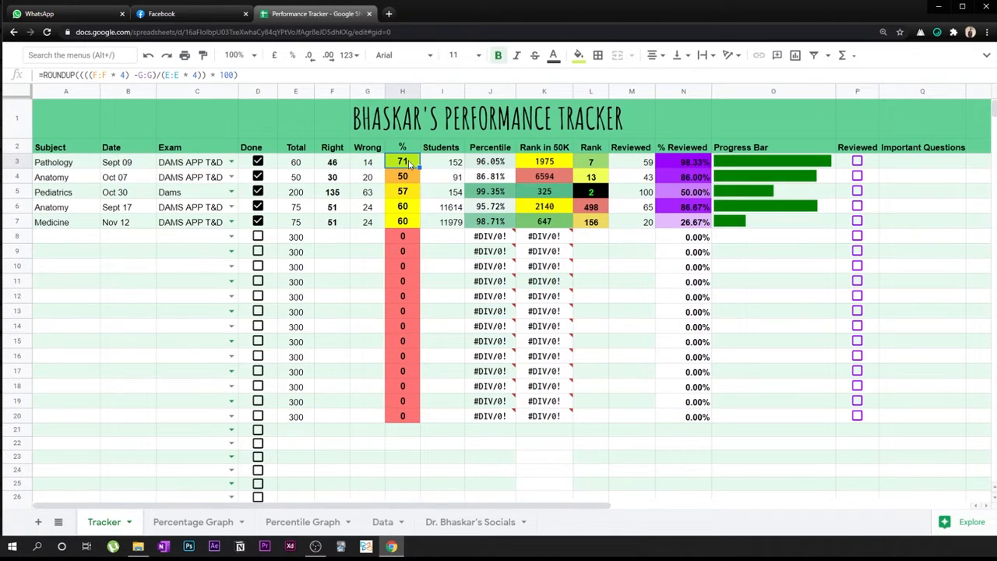
left_click(594, 151)
left_click(595, 165)
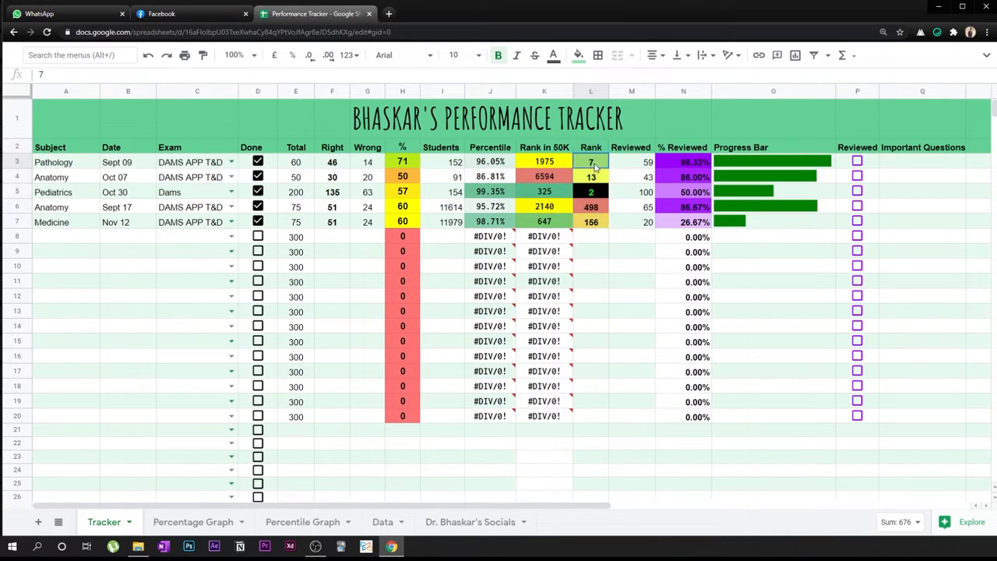
left_click_drag(450, 162, 446, 222)
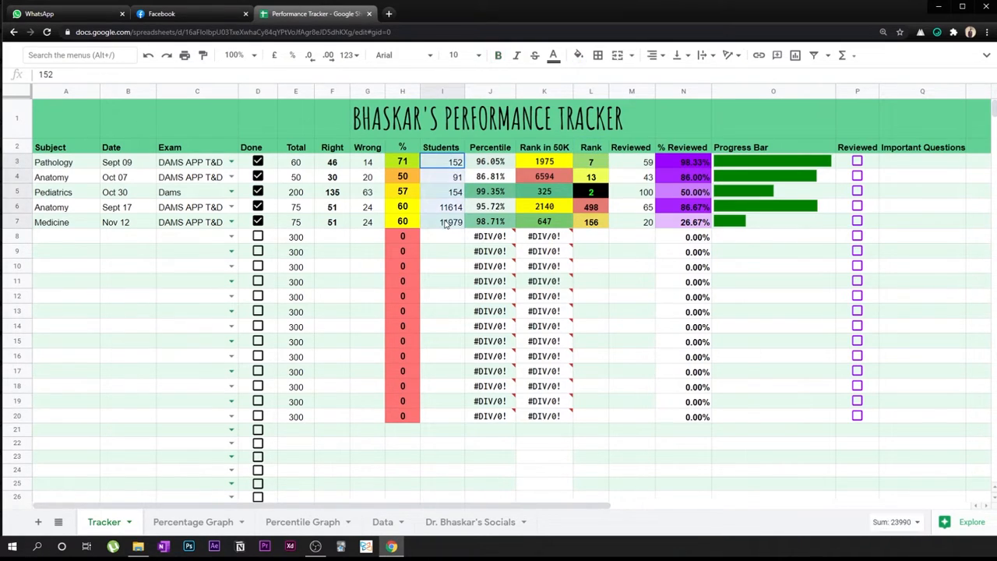
left_click(499, 161)
left_click_drag(544, 162, 549, 222)
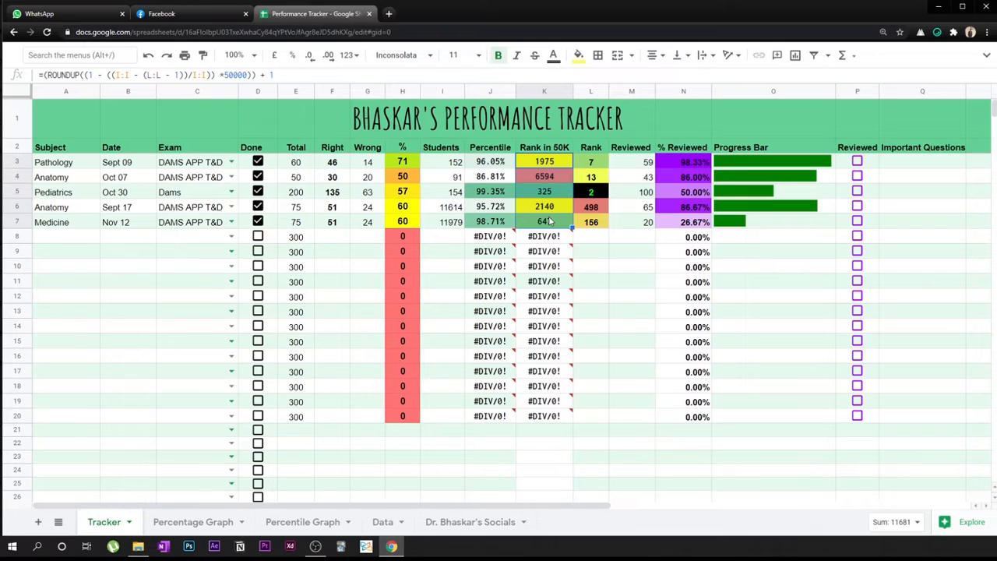
left_click(556, 176)
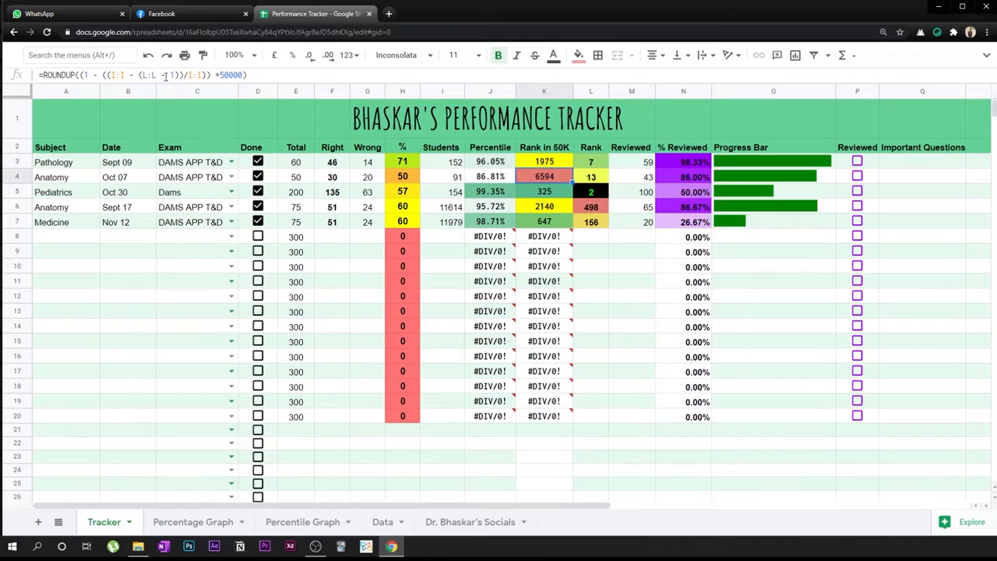
left_click(605, 313)
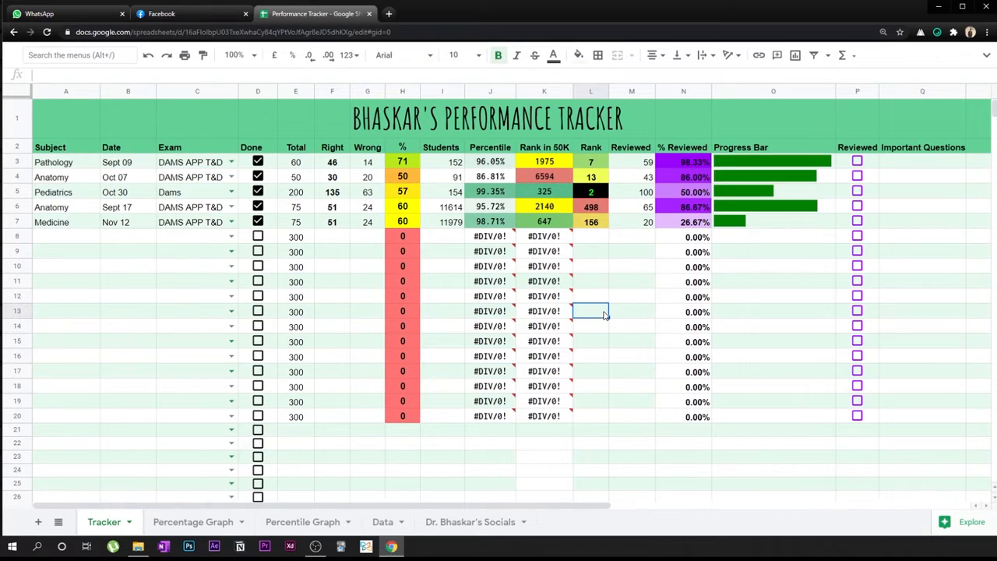
Step: Examine the colour coding of the %, Rank and Rank in 50K columns across the filled exam rows
left_click_drag(407, 165, 415, 414)
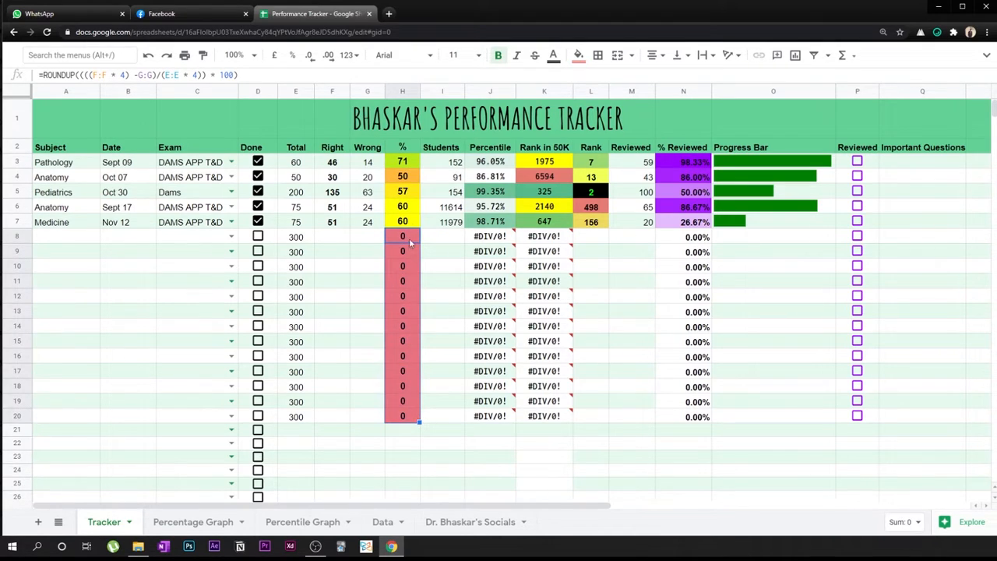
left_click(403, 165)
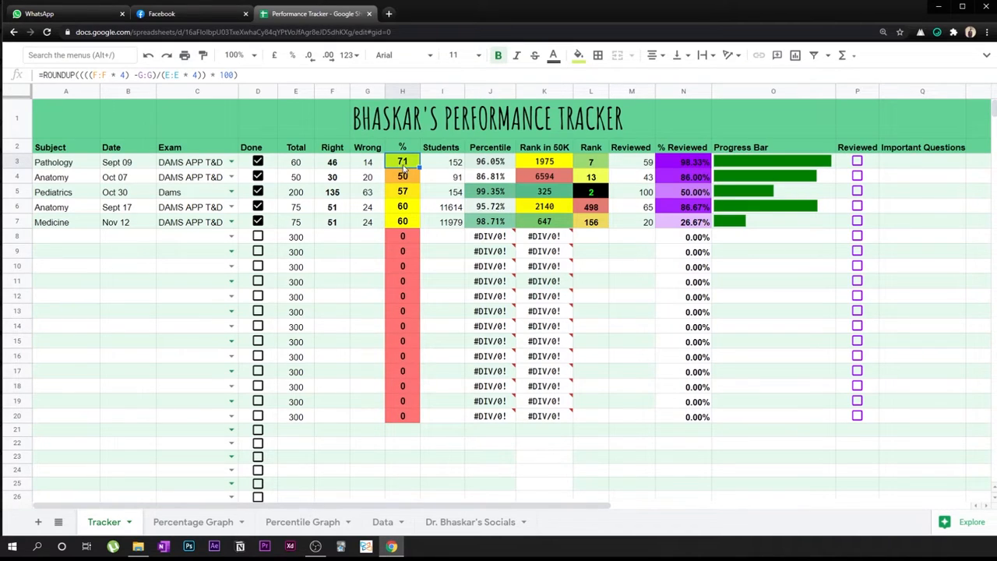
left_click_drag(406, 221, 410, 167)
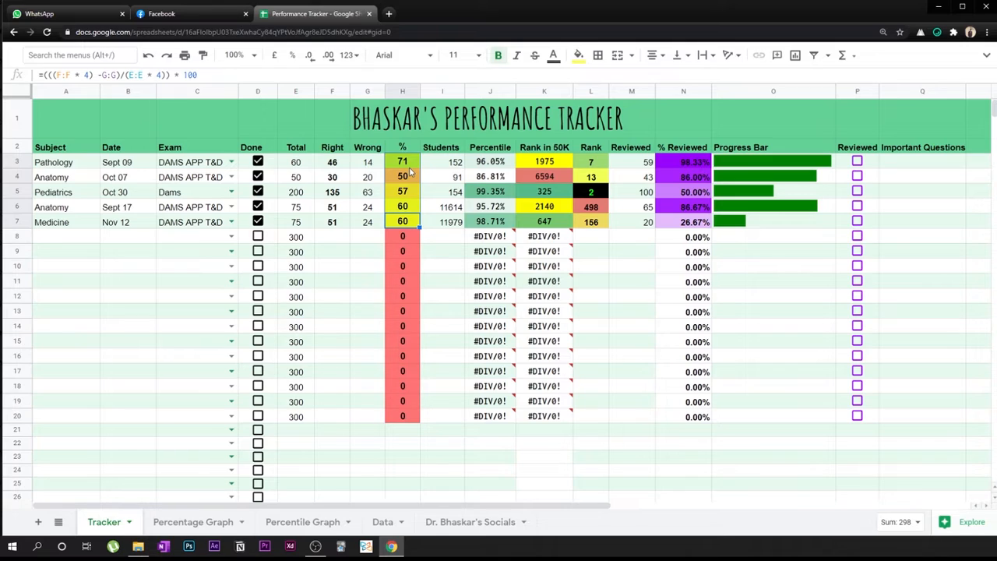
left_click(598, 164)
left_click(597, 209)
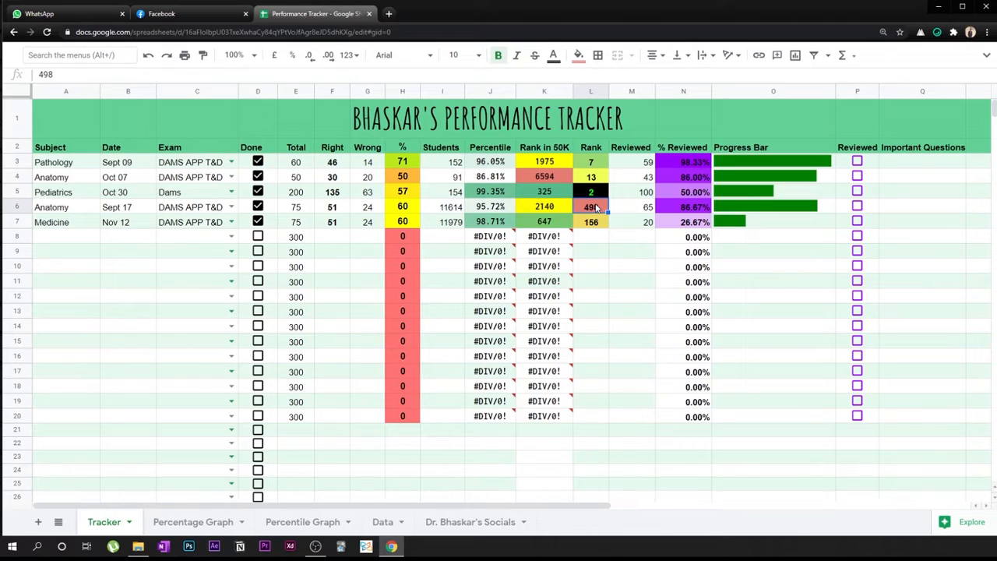
left_click(595, 177)
left_click(595, 164)
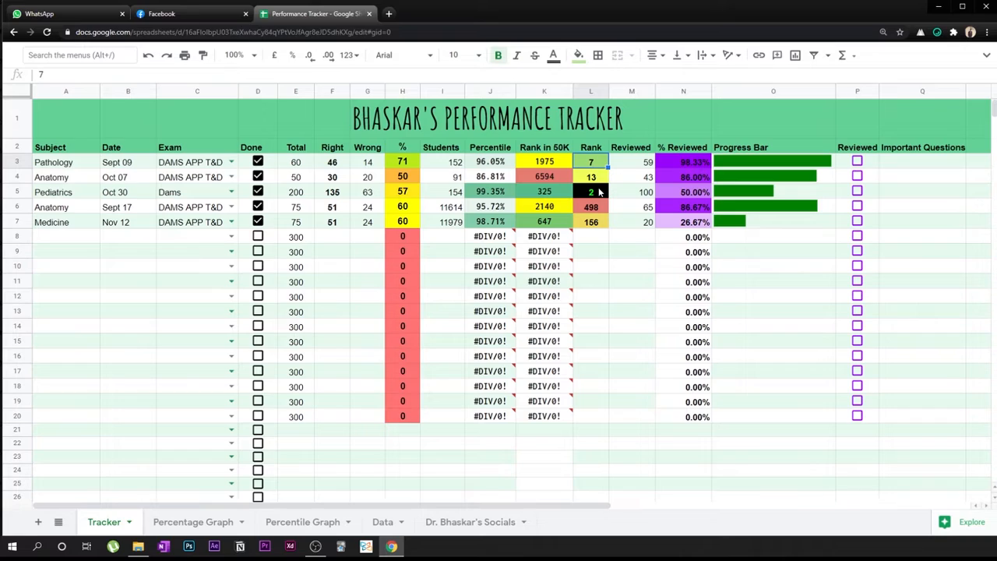
left_click(599, 192)
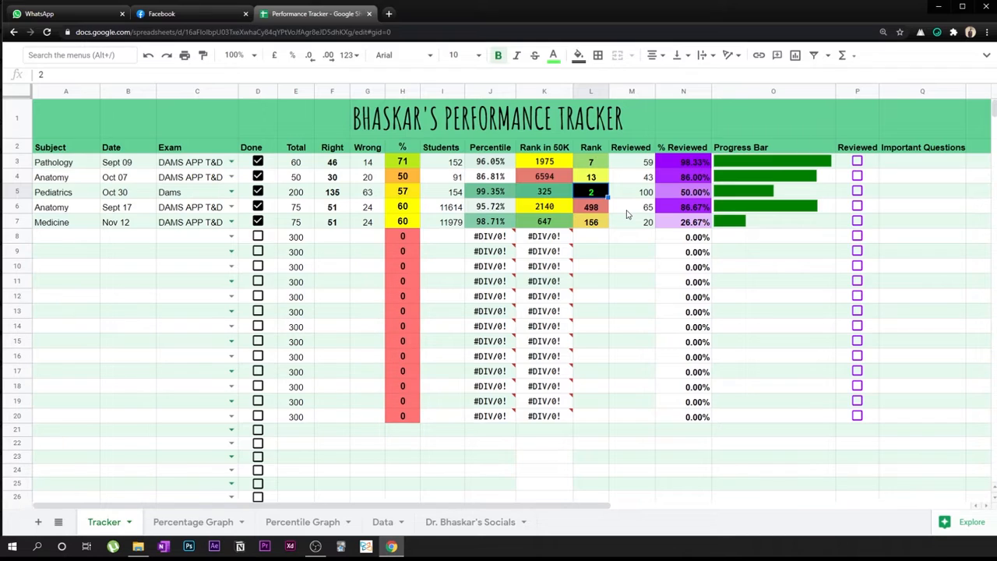
left_click(556, 148)
left_click_drag(556, 148, 558, 223)
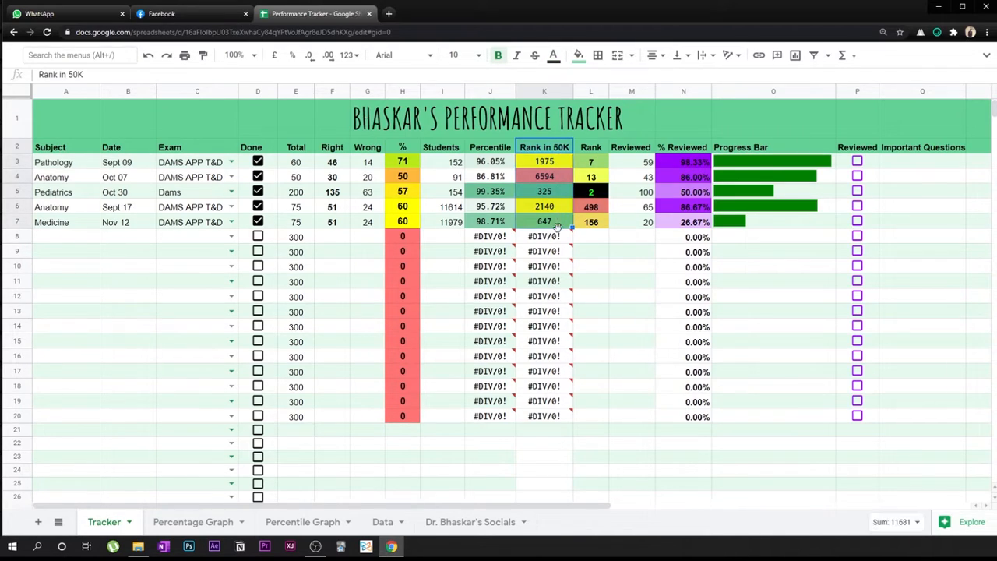
left_click(559, 210)
left_click(558, 195)
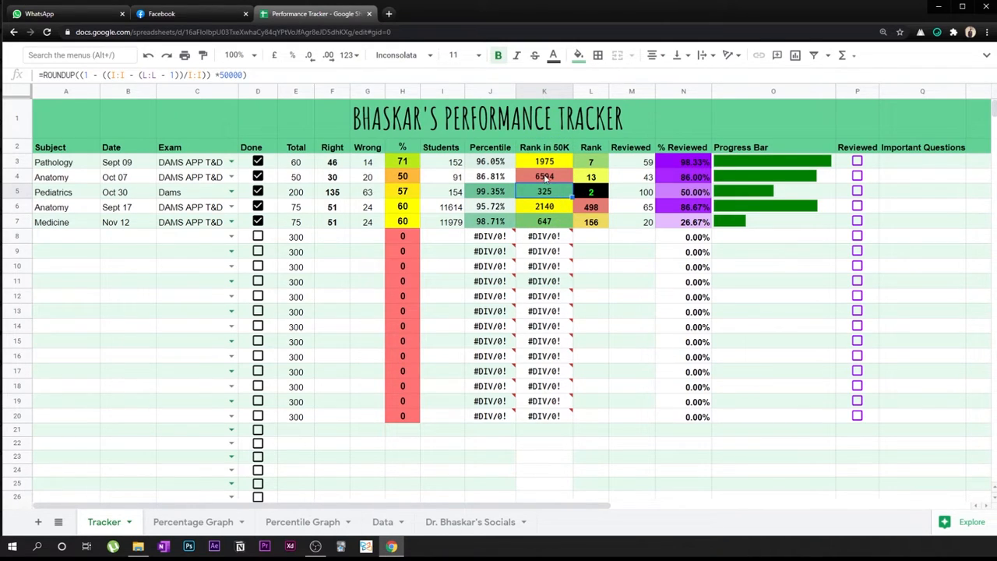
left_click(547, 178)
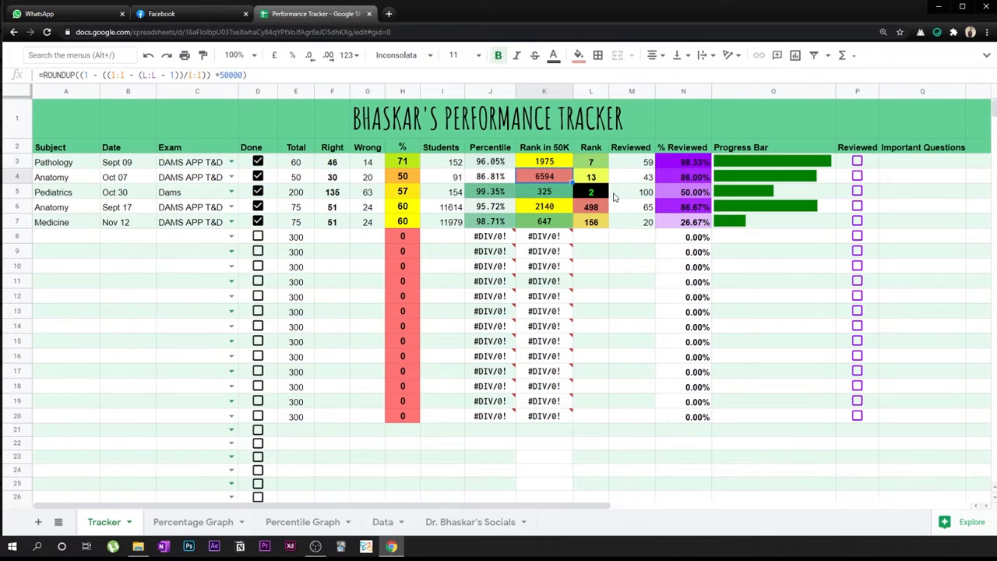
Step: Compare the Pediatrics row's Total and Reviewed counts with its % Reviewed formula and progress bar
left_click(297, 193)
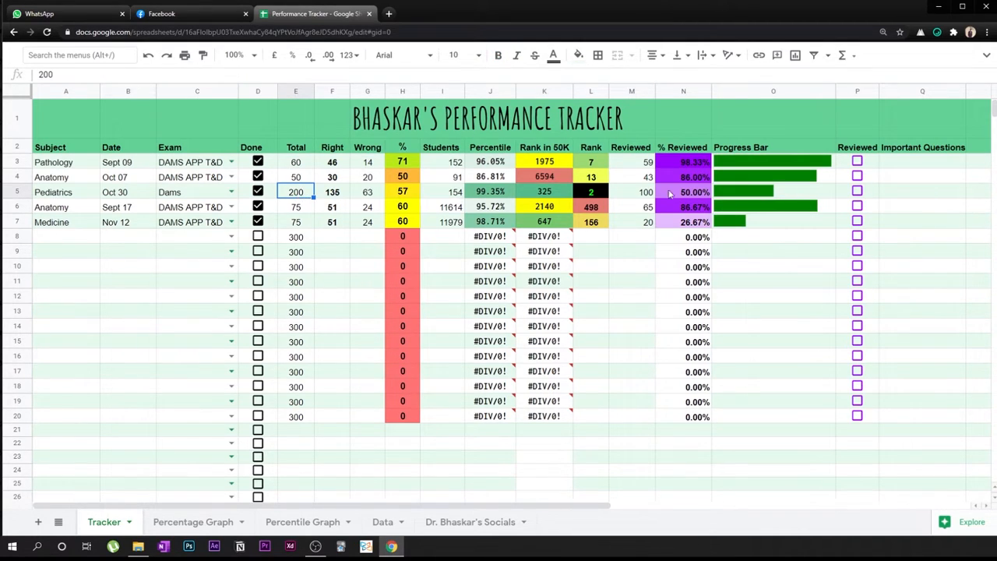
left_click(642, 194)
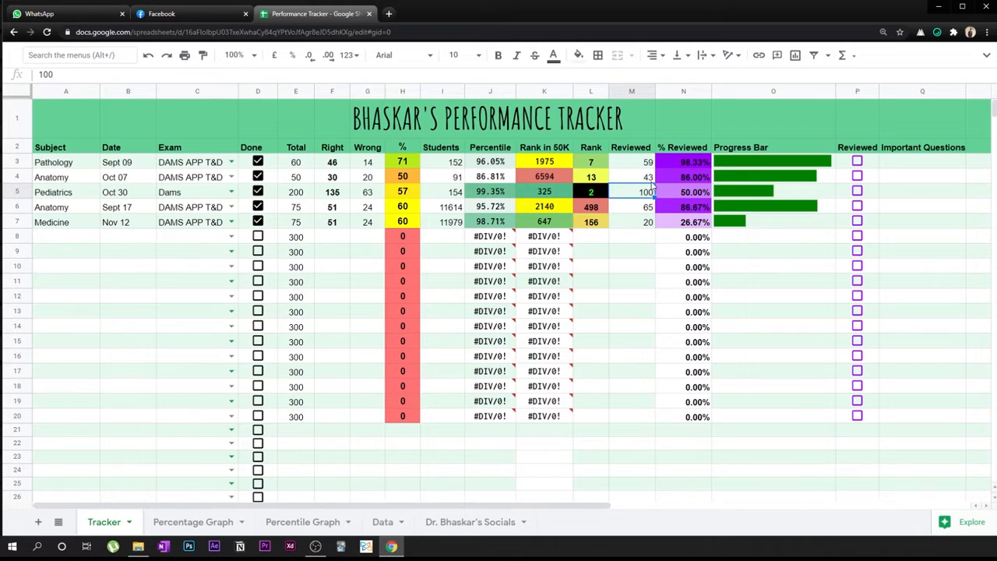
left_click(687, 153)
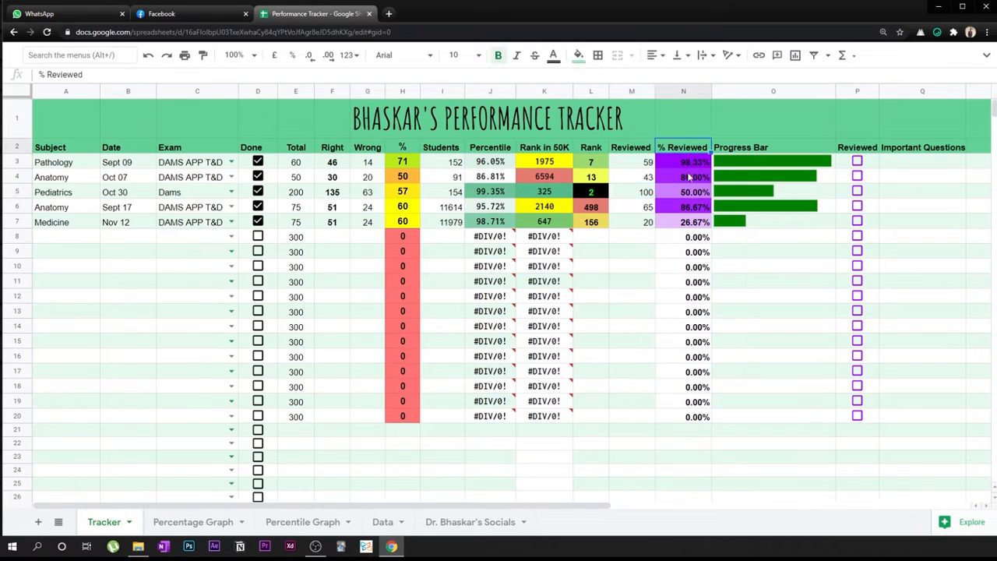
left_click(689, 195)
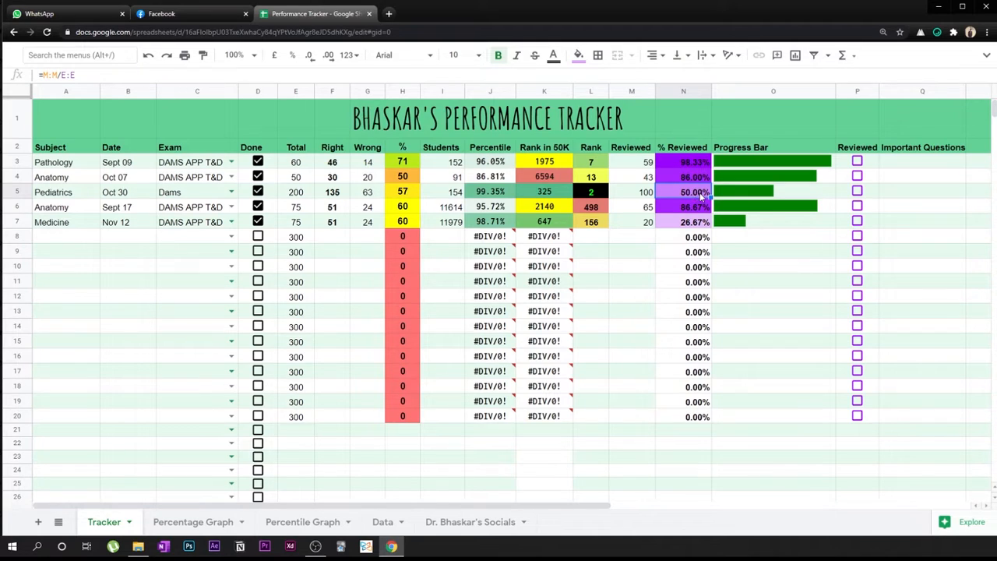
left_click(746, 151)
left_click(756, 197)
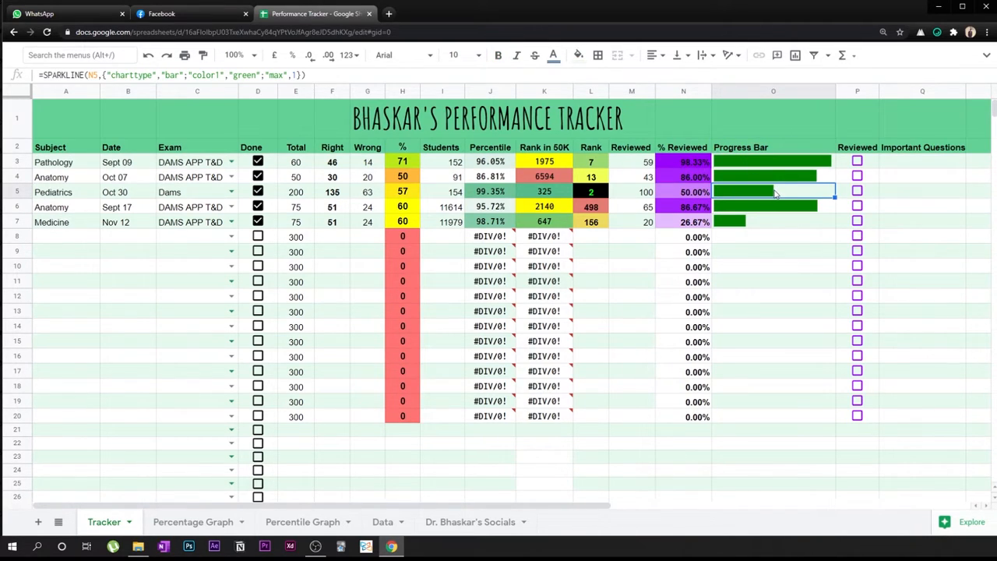
Step: Set the Pediatrics row's Reviewed count to 200 and tick its Reviewed checkbox
left_click(643, 191)
double_click(644, 190)
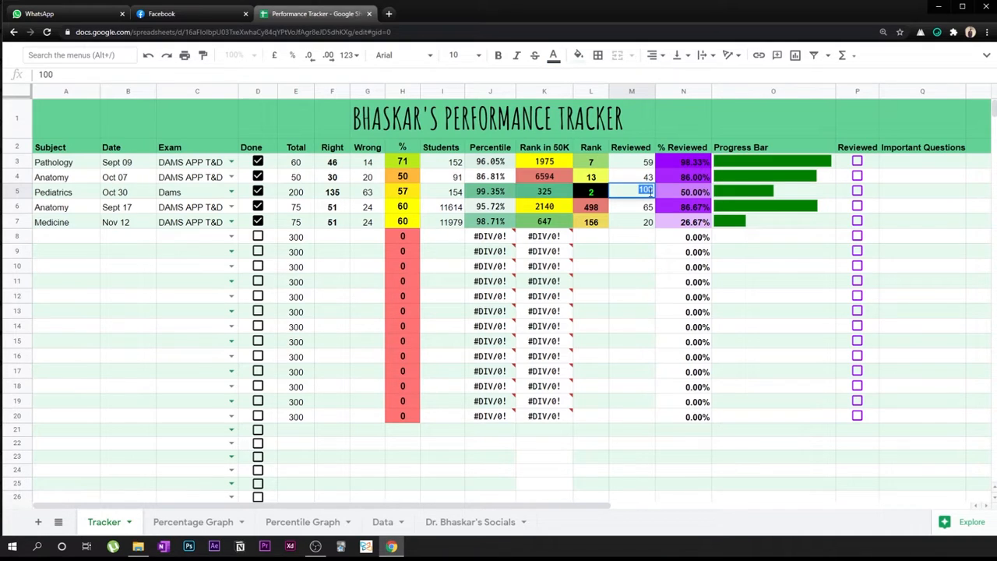
type("200")
key("Return")
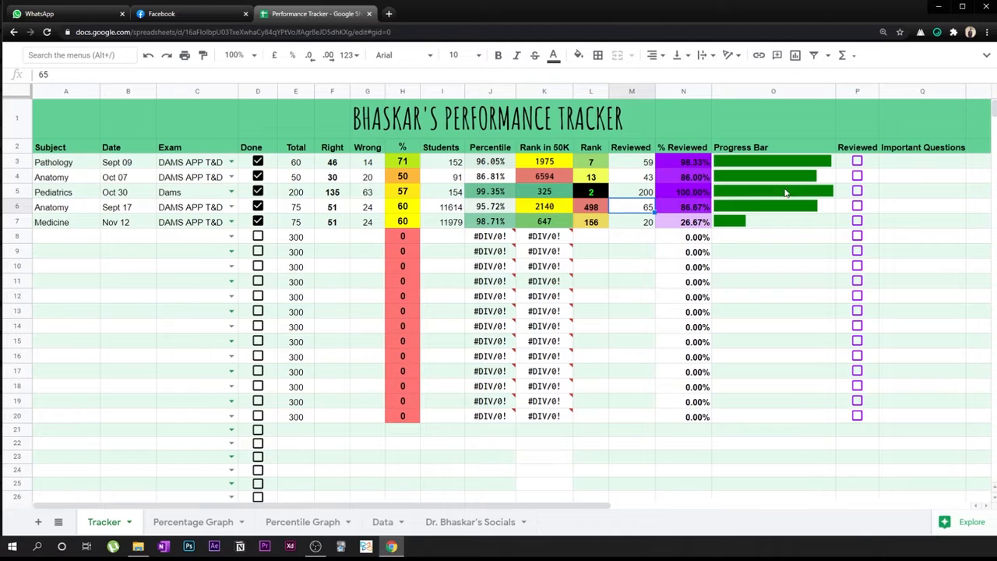
left_click(858, 192)
Step: Enter the question numbers 12, 34 , 56 as the Important Questions for the Pediatrics row
left_click(916, 93)
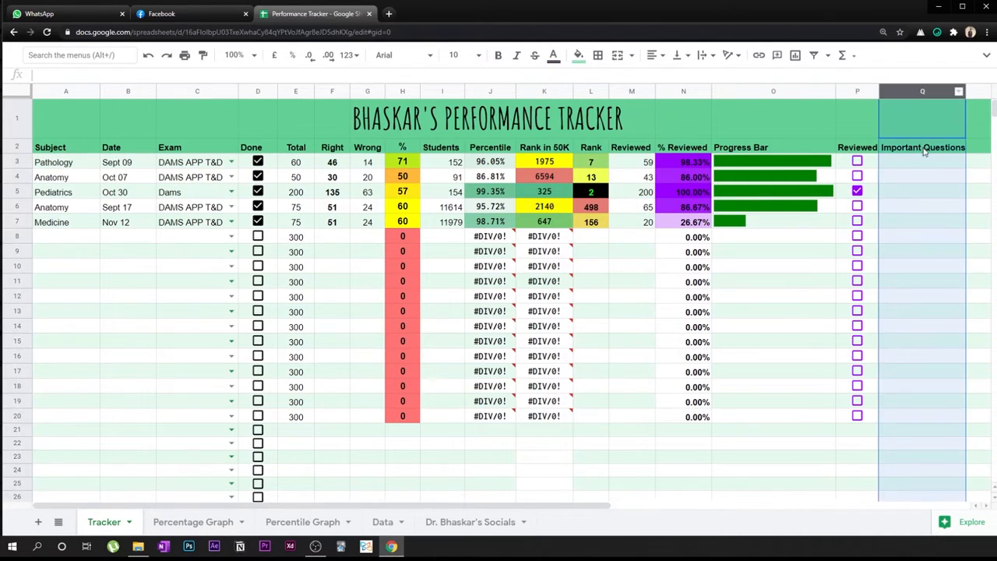
left_click(924, 152)
left_click(902, 194)
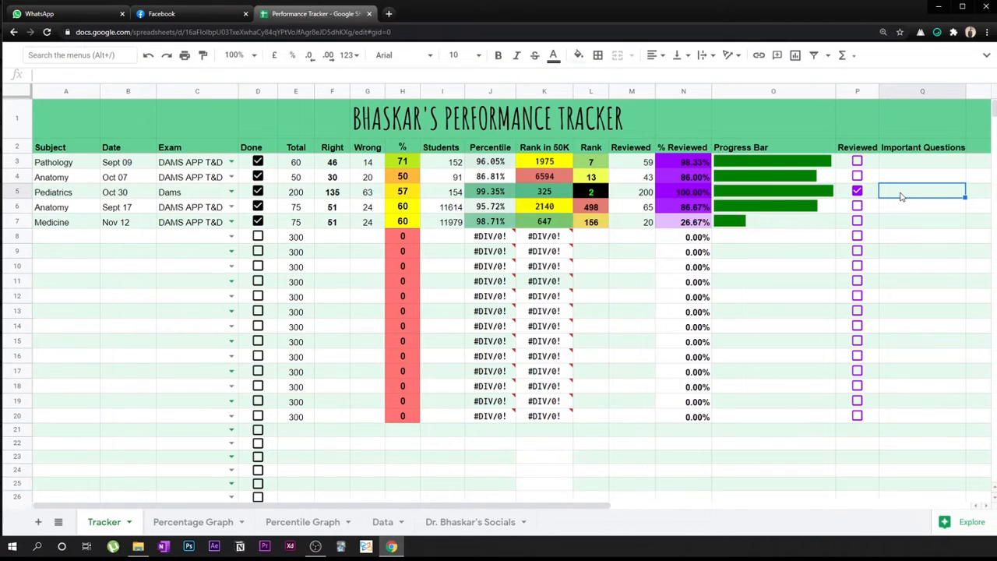
type("12, 34 , 56")
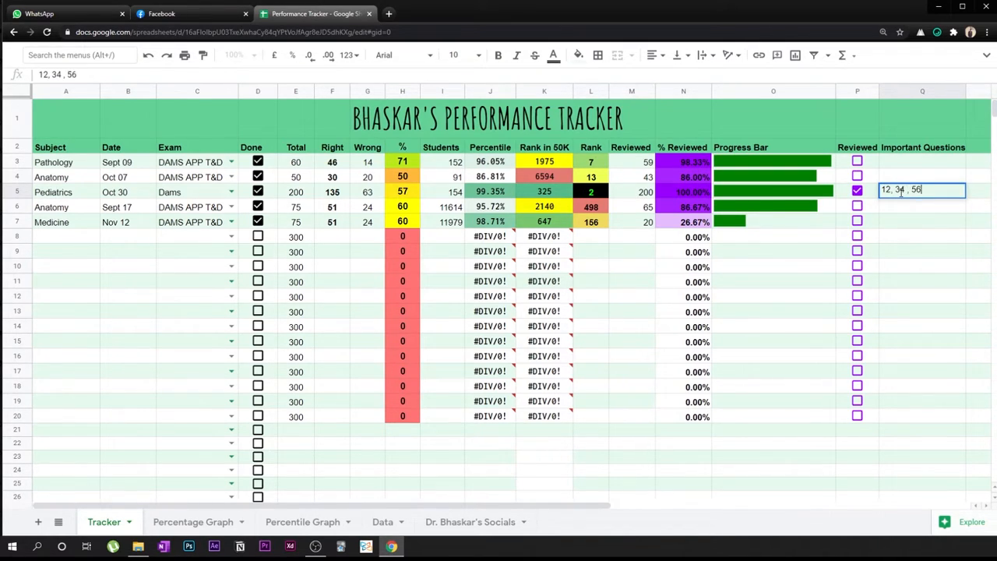
key("Return")
left_click(923, 193)
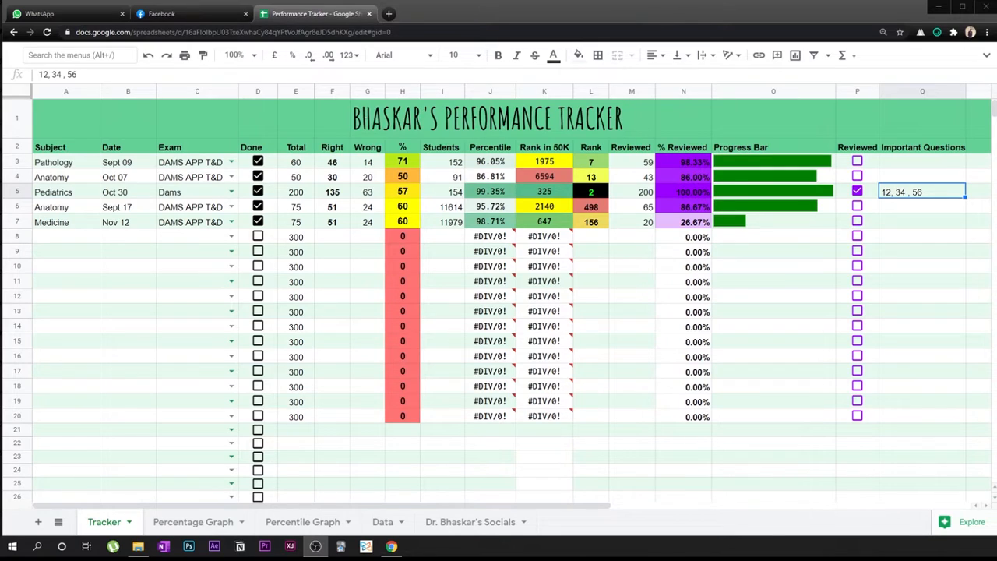
Step: Add a Radiology entry in row 8 with the date 6 December 2020, restoring the spreadsheet's full header
left_click(79, 241)
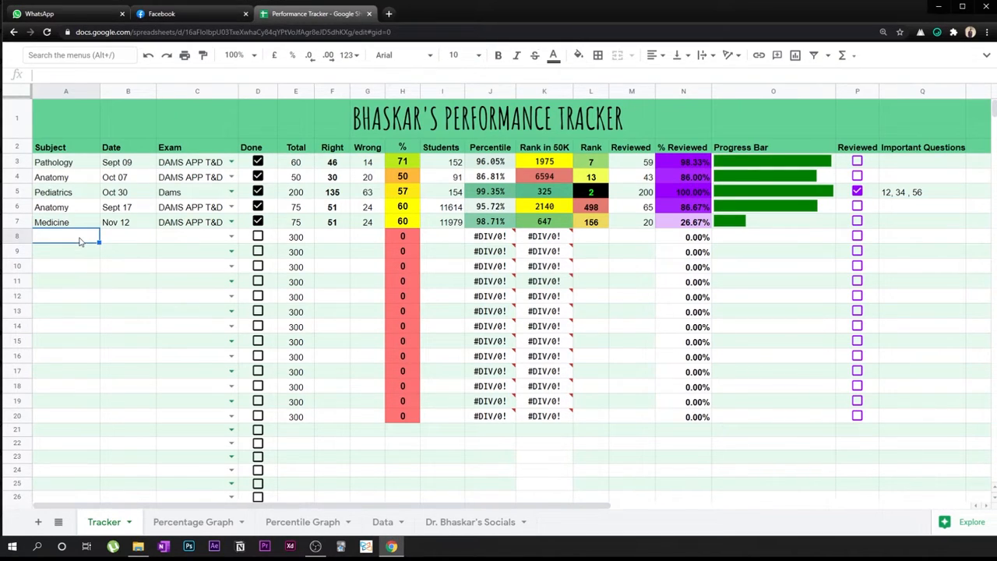
type("Radiology")
key("Tab")
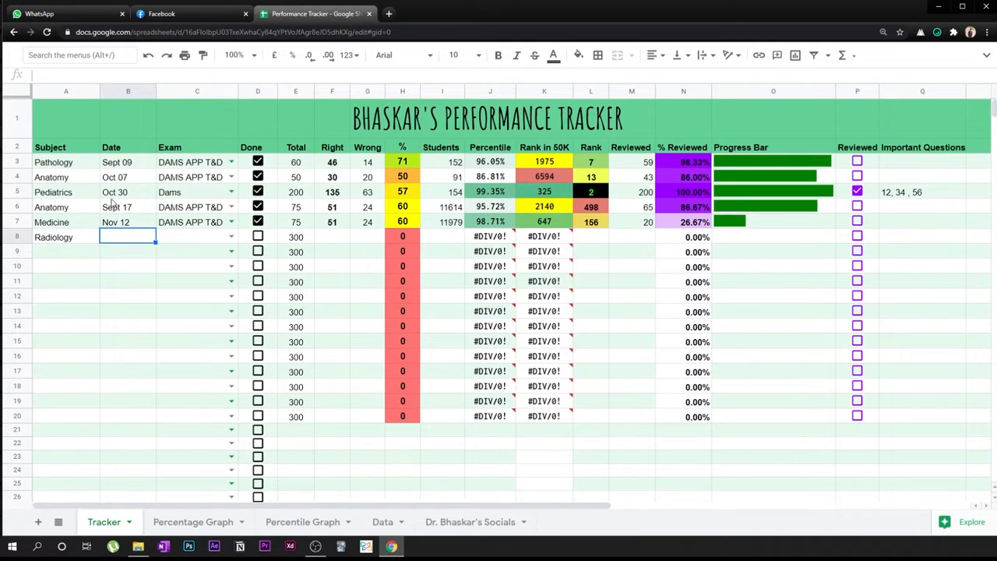
double_click(141, 239)
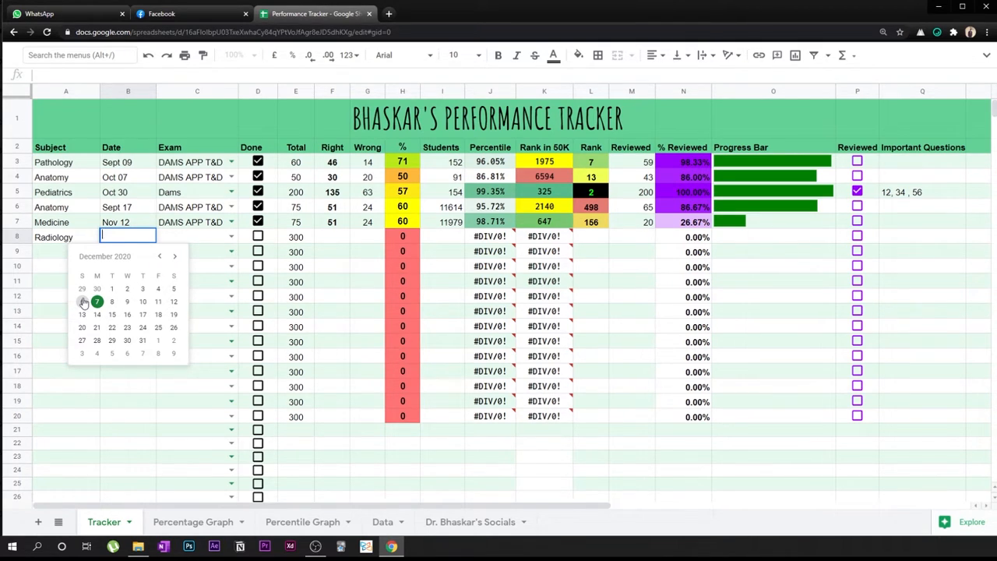
left_click(986, 54)
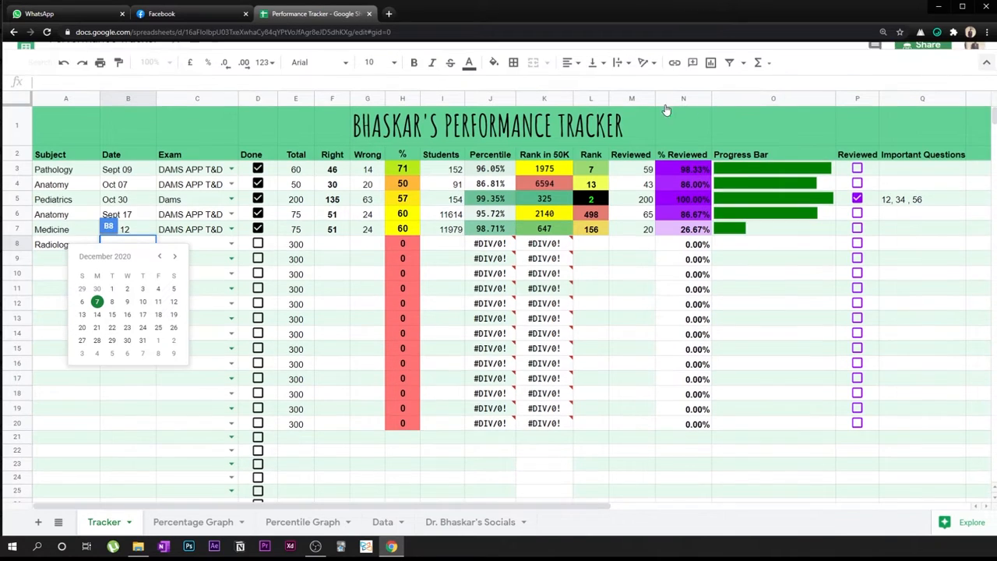
left_click(81, 303)
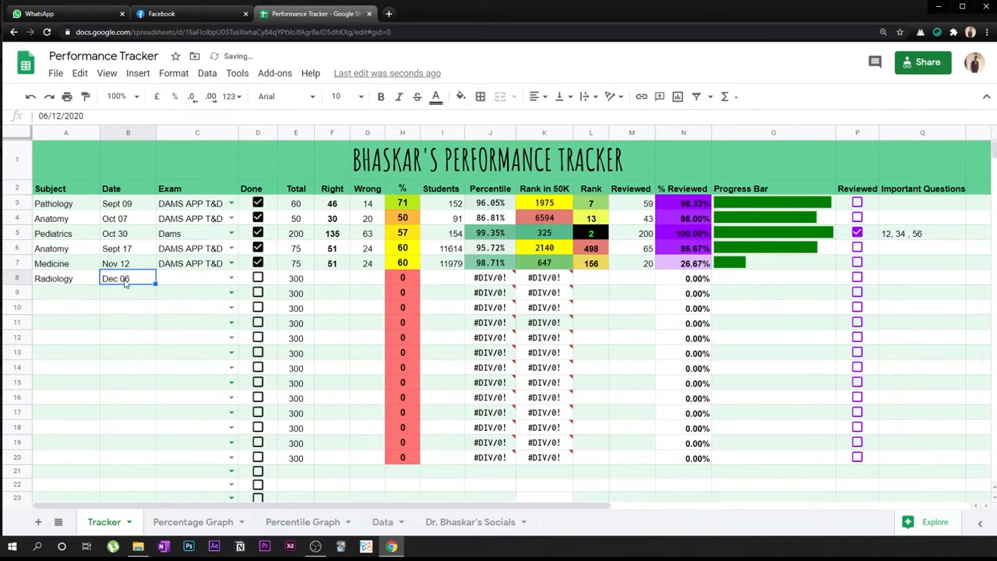
Step: Set the Radiology row's exam to DAMS Grand Test and widen the Exam column slightly to fit it
double_click(218, 285)
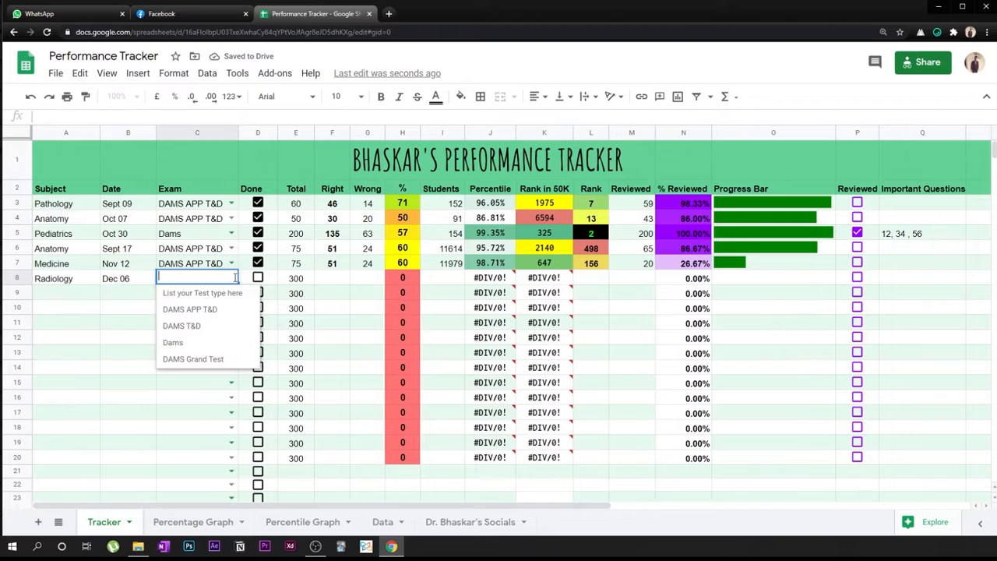
left_click(187, 359)
left_click_drag(238, 132, 243, 132)
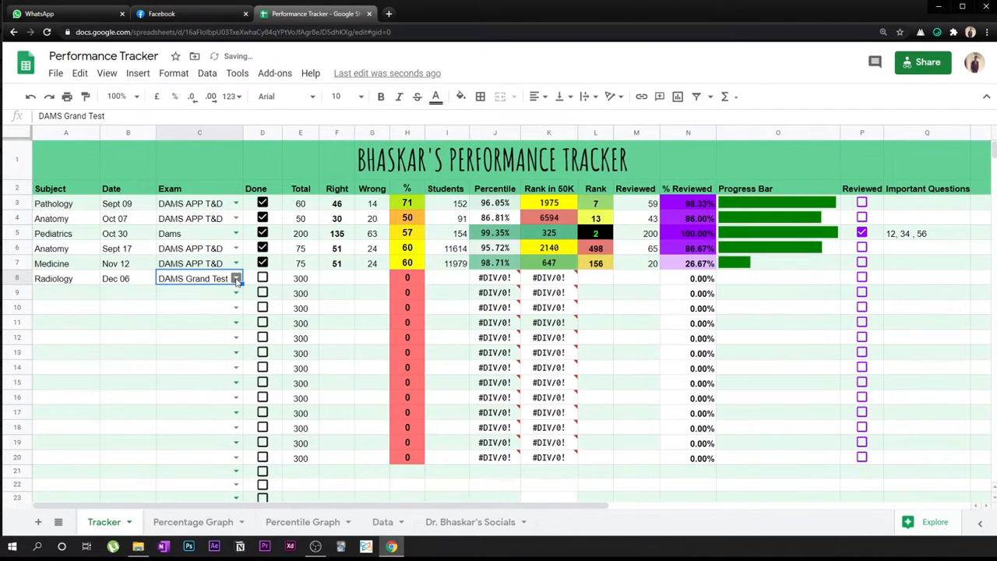
Step: Review the test types offered in the Radiology row's Exam dropdown without changing the selection
double_click(235, 280)
left_click(136, 306)
double_click(218, 278)
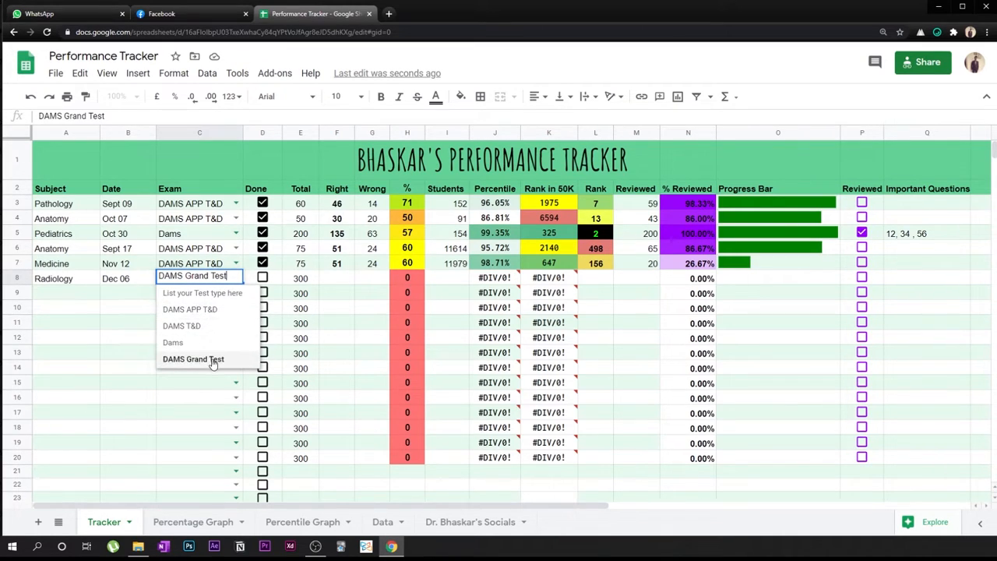
left_click(126, 337)
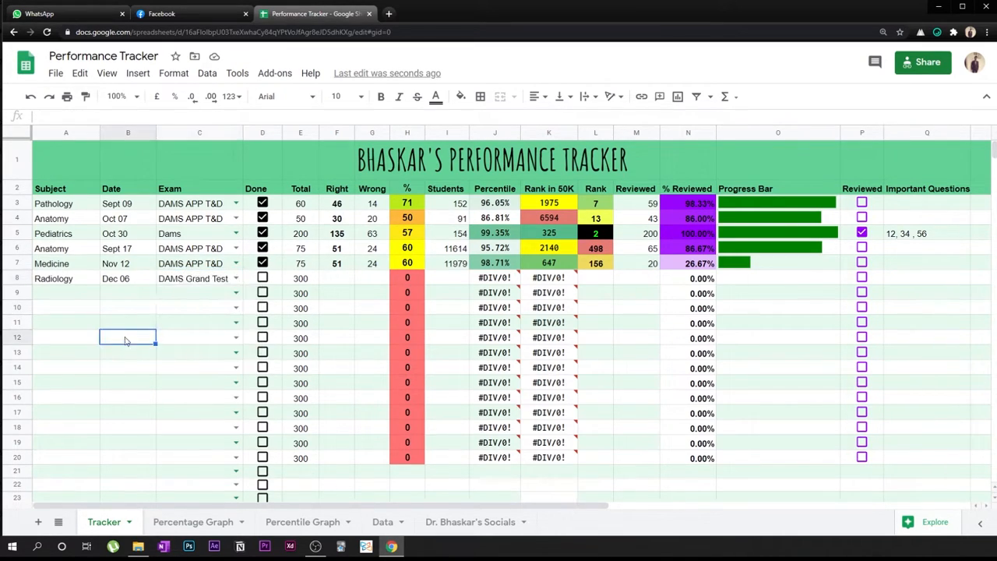
double_click(206, 278)
left_click(190, 441)
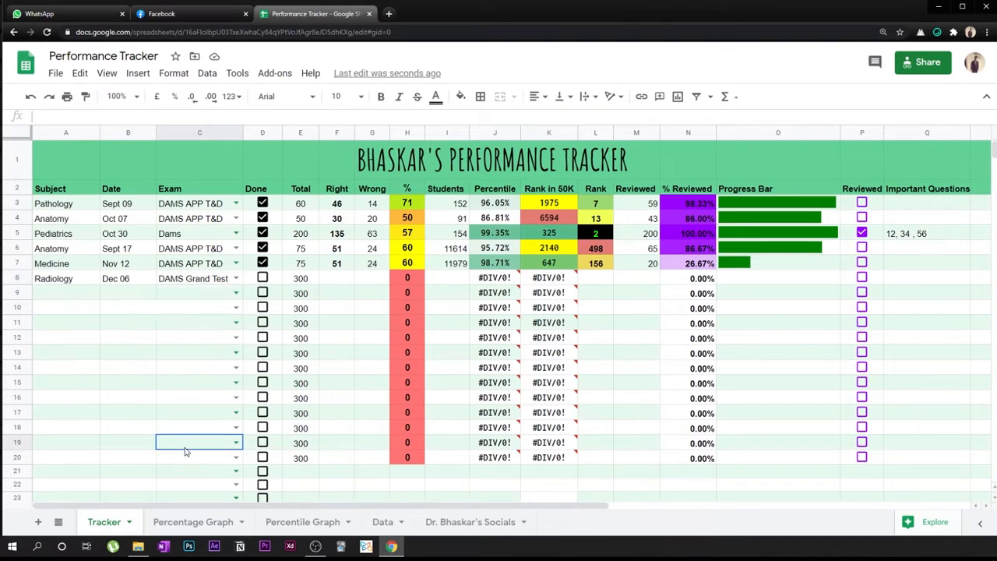
Step: Replace the test type Dams with XYZ in the list on the Data sheet
left_click(381, 524)
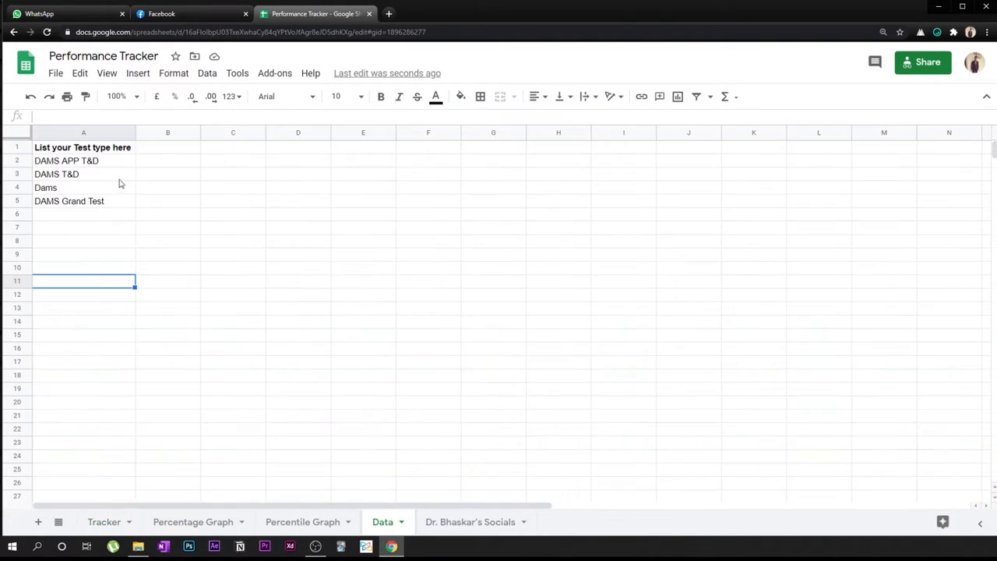
left_click_drag(116, 160, 109, 197)
left_click(101, 176)
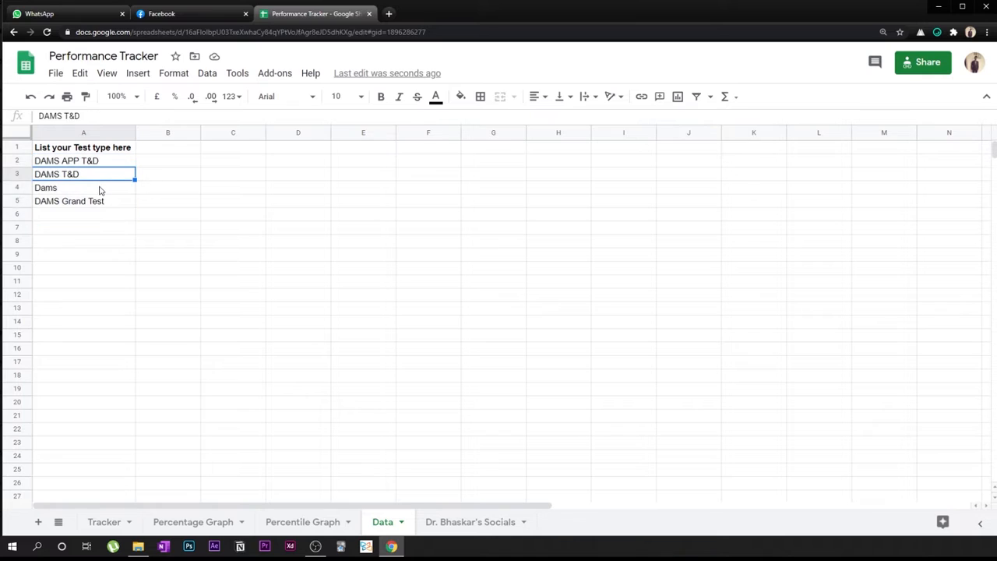
double_click(100, 186)
type("X")
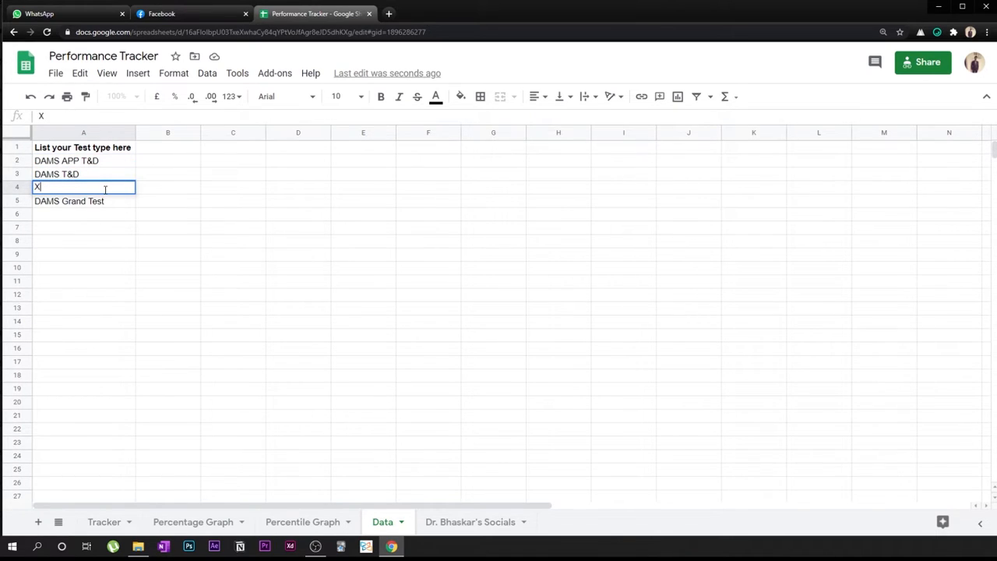
type("YZ")
Step: Change the Pediatrics row's exam to XYZ on the Tracker sheet
left_click(104, 522)
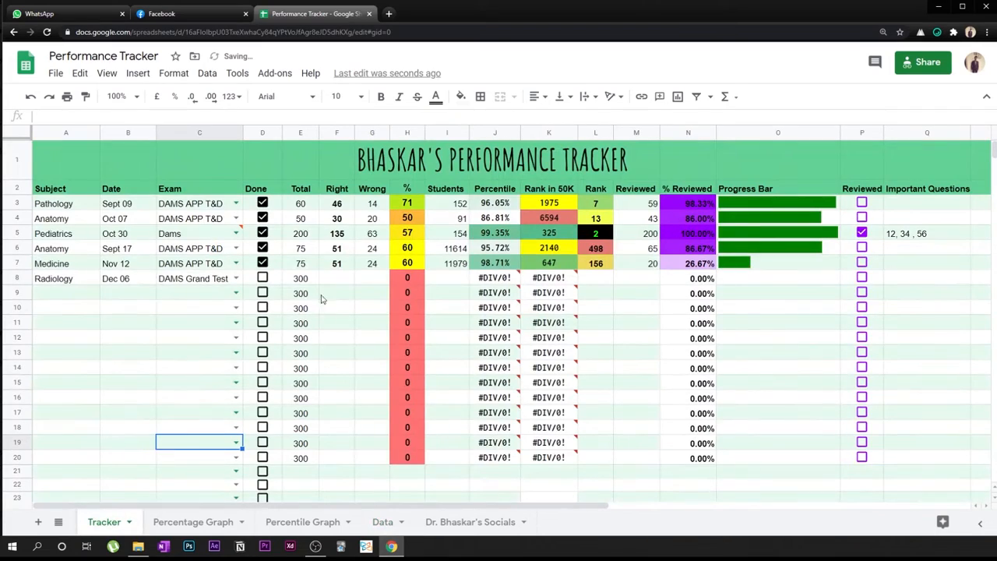
double_click(236, 228)
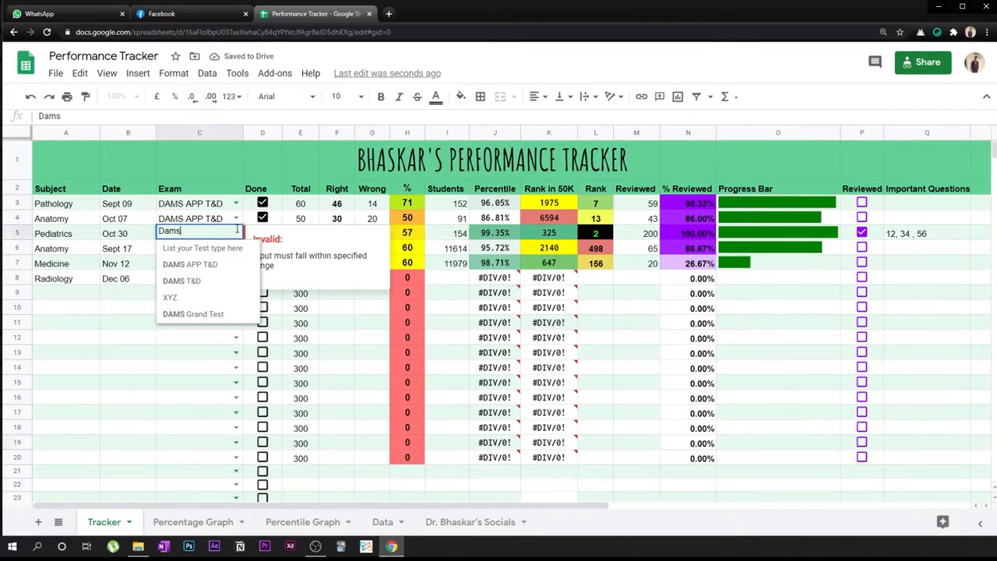
left_click(181, 298)
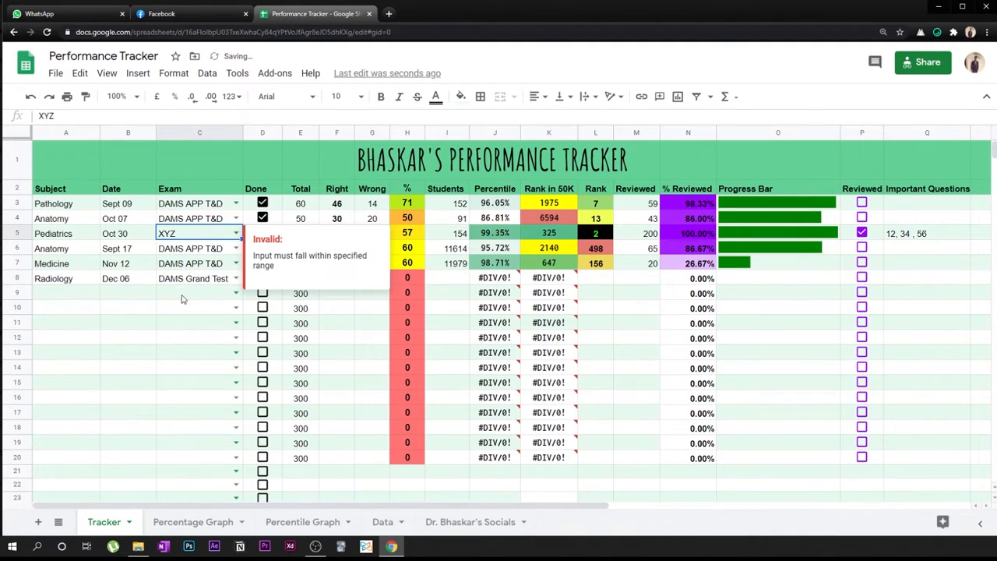
Step: Compare the Exam dropdown in the Sept 17 Anatomy row with the test types listed on the Data sheet
double_click(212, 249)
left_click(383, 522)
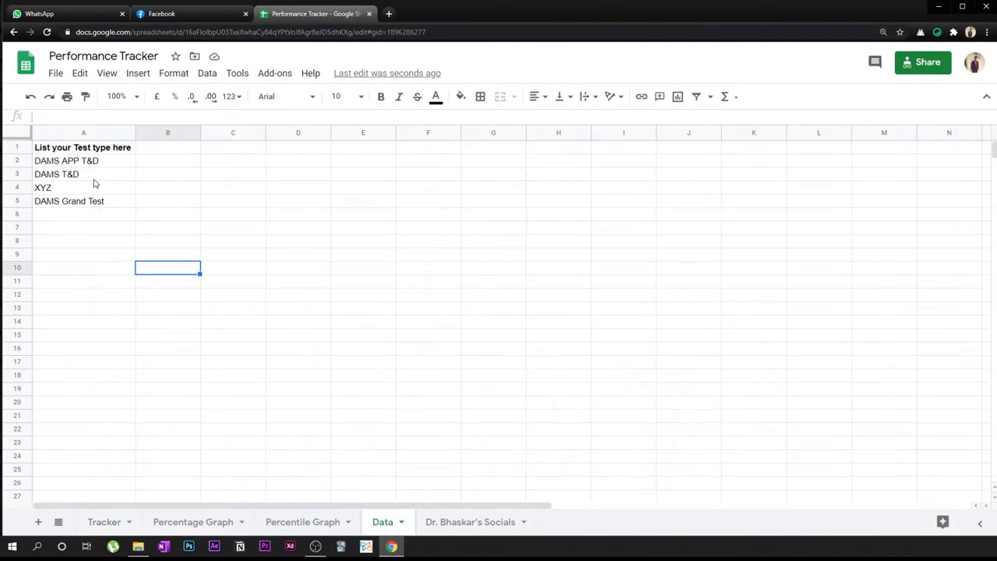
left_click_drag(66, 161, 92, 200)
left_click(104, 522)
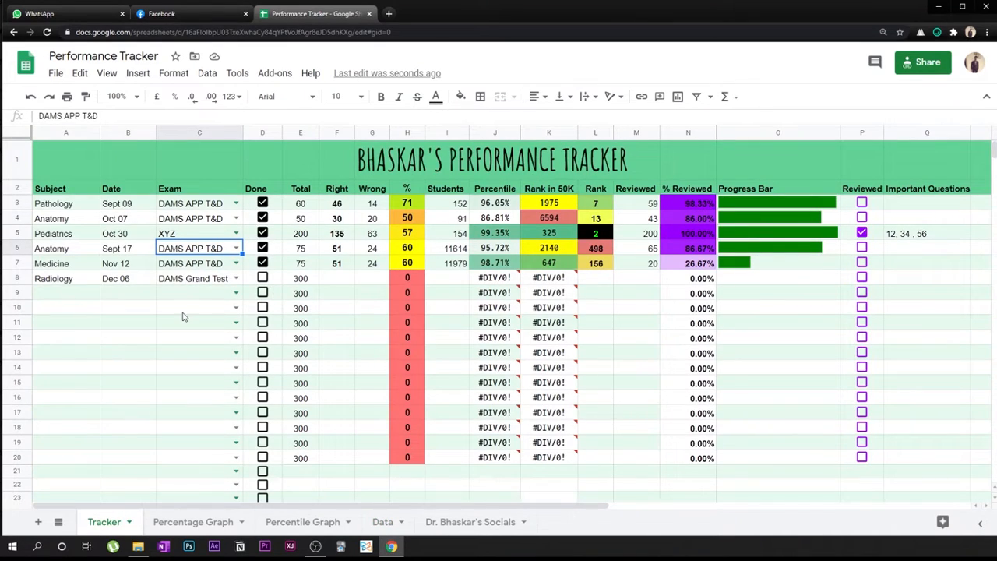
Step: Mark the Radiology exam as done and enter 200 right and 50 wrong answers
left_click(263, 279)
left_click(300, 282)
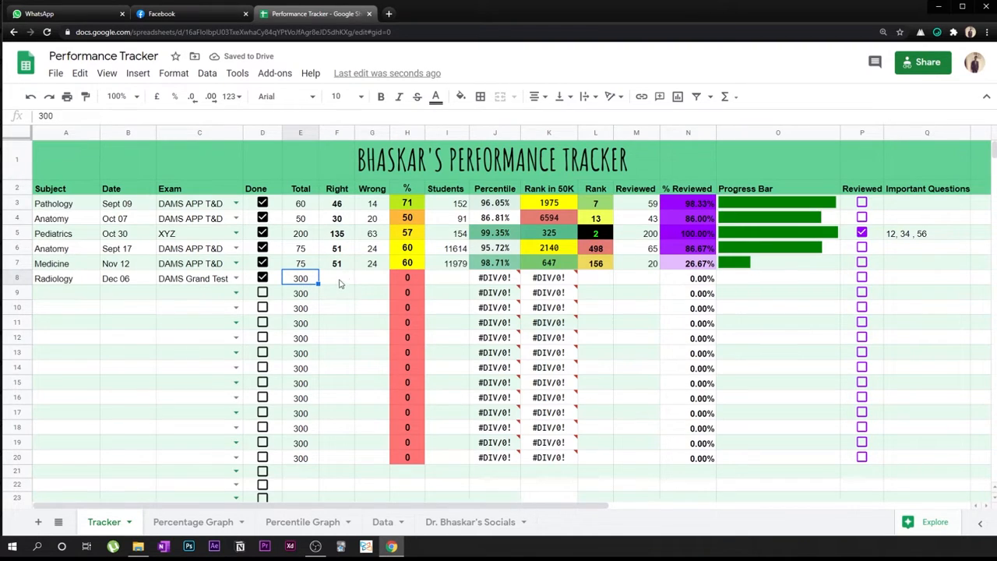
left_click(336, 285)
type("200")
key("Tab")
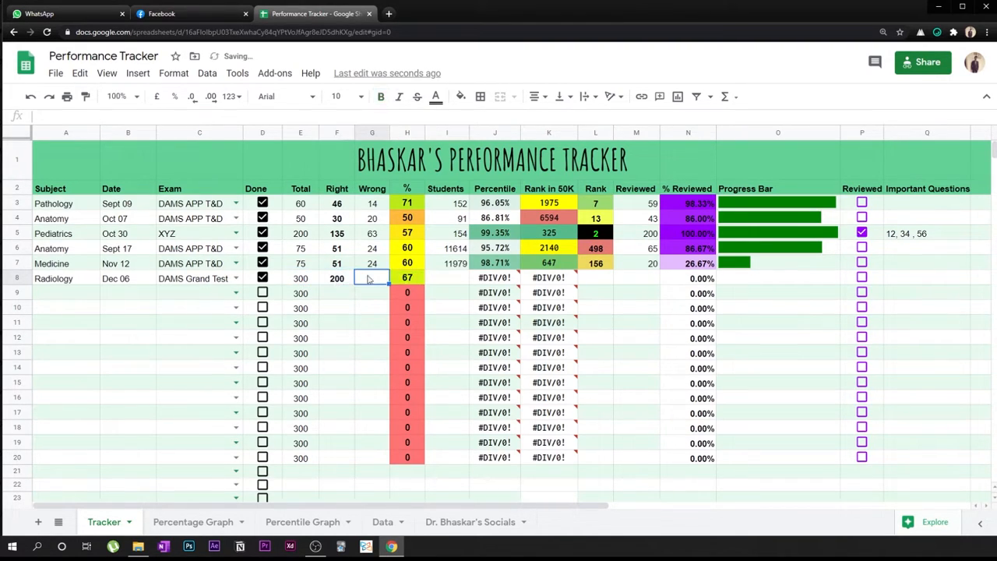
type("50")
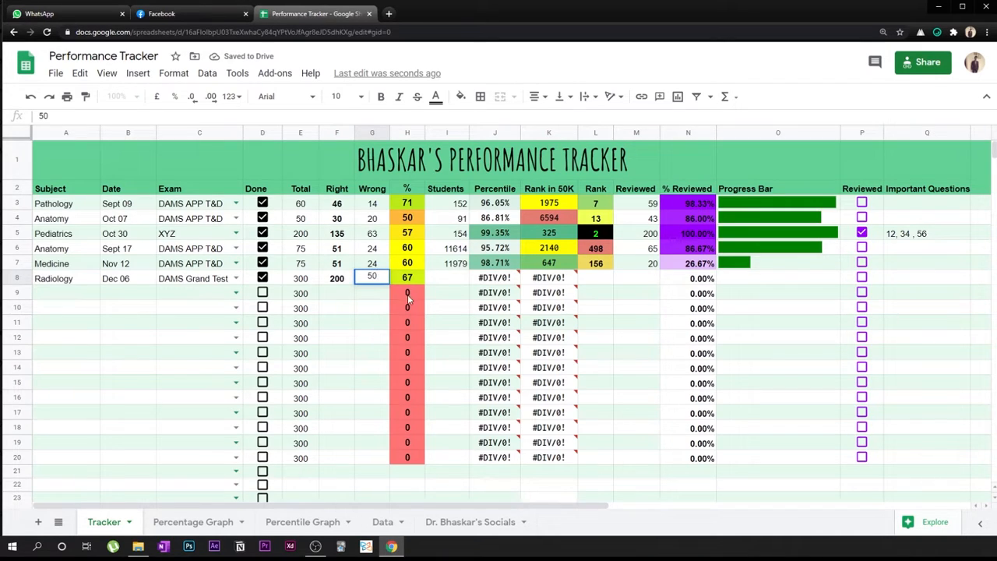
key("Tab")
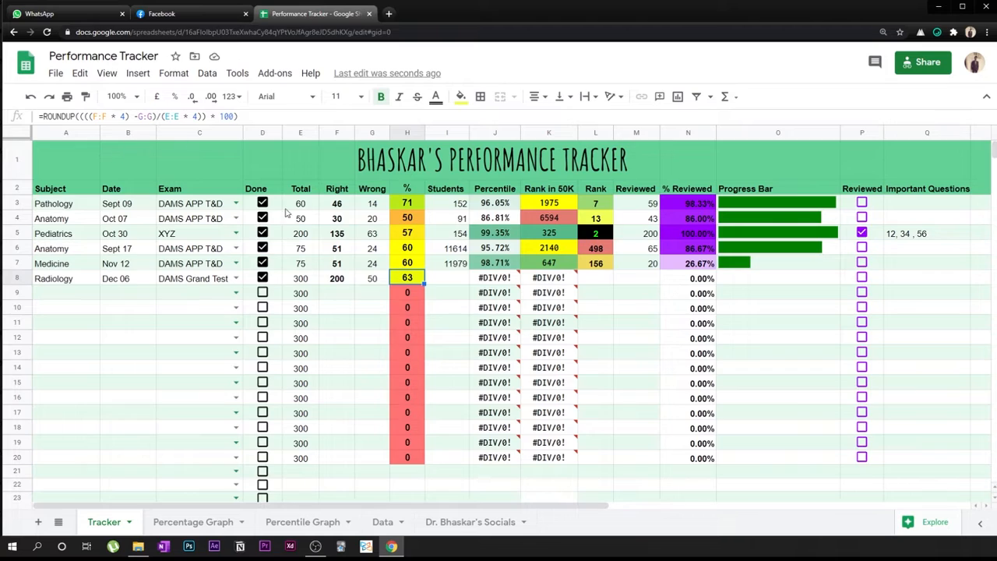
Step: Examine the multiplier 4 in both parts of the Radiology row's % formula, leaving the formula as it is
double_click(196, 116)
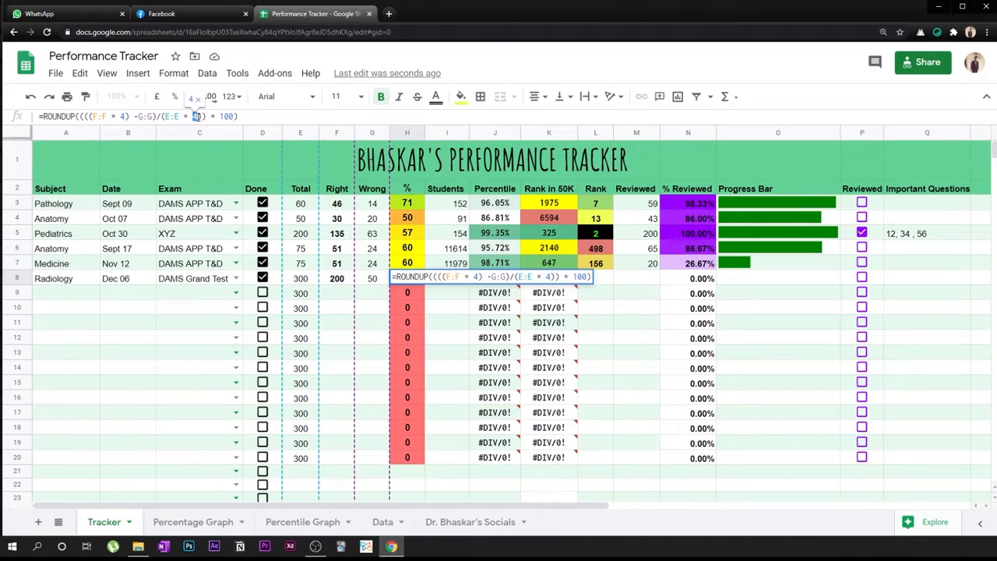
double_click(123, 116)
left_click(240, 309)
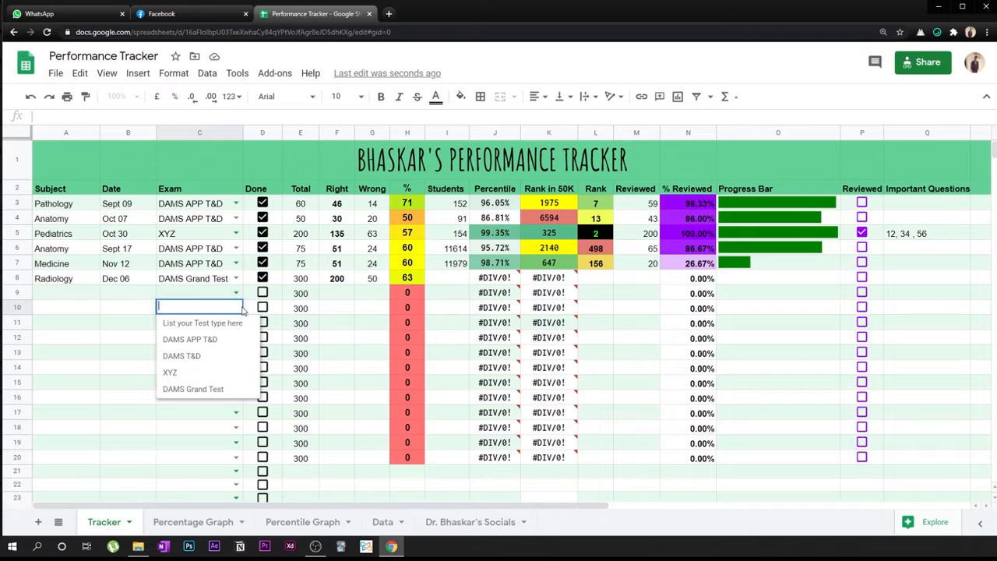
Step: Set the Radiology row's Rank to 34 and its Students count to 5000
left_click(447, 280)
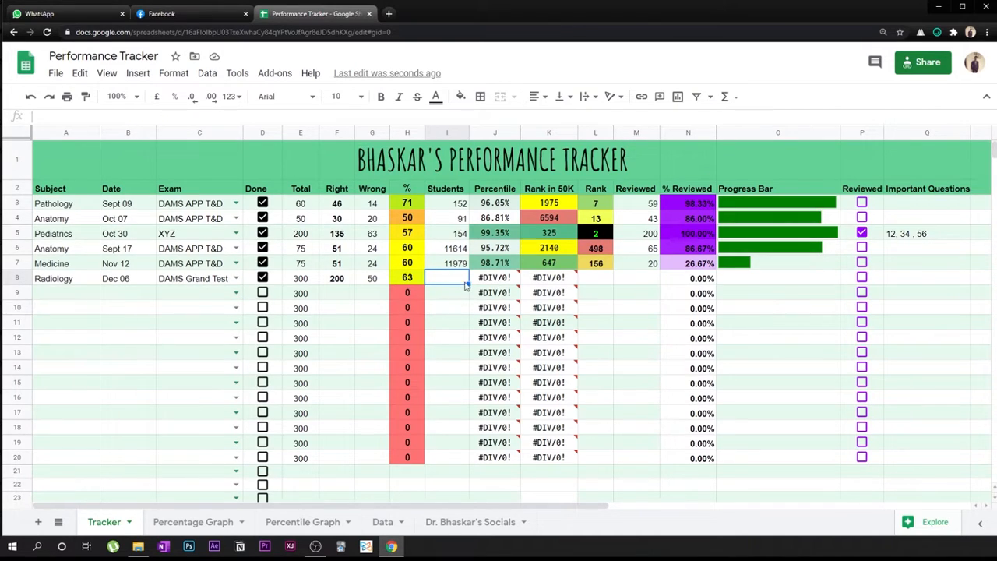
left_click(602, 278)
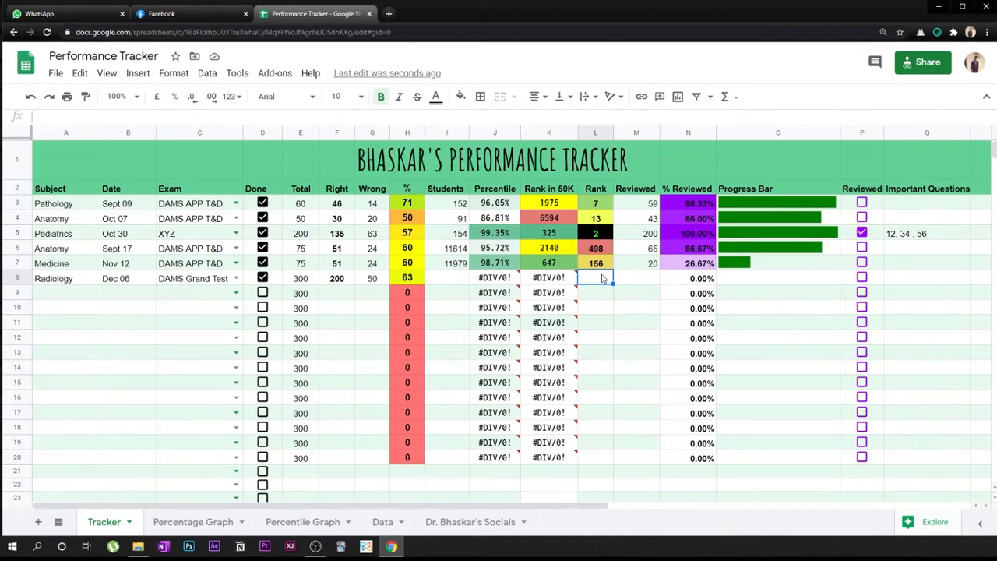
type("34")
key("Return")
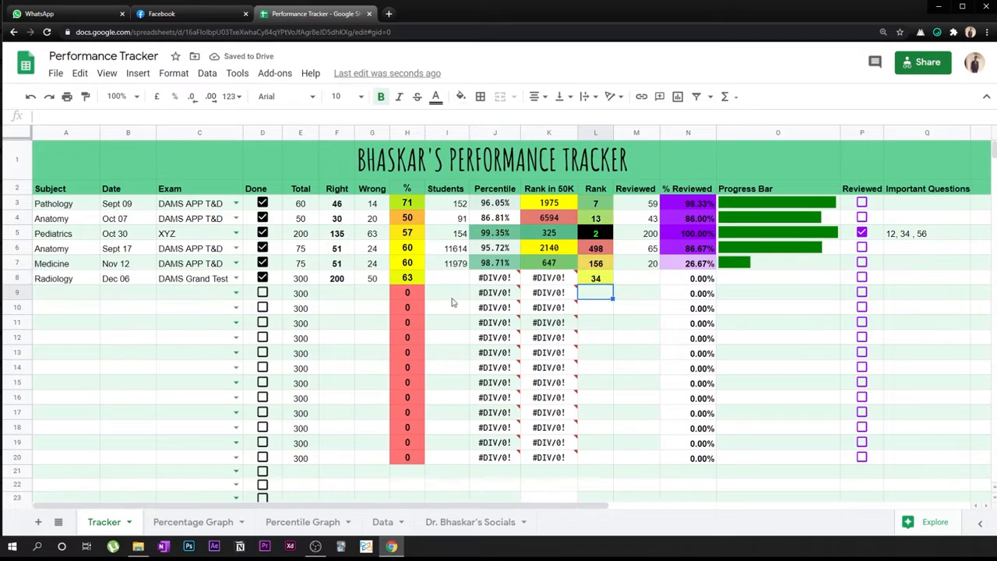
left_click(454, 282)
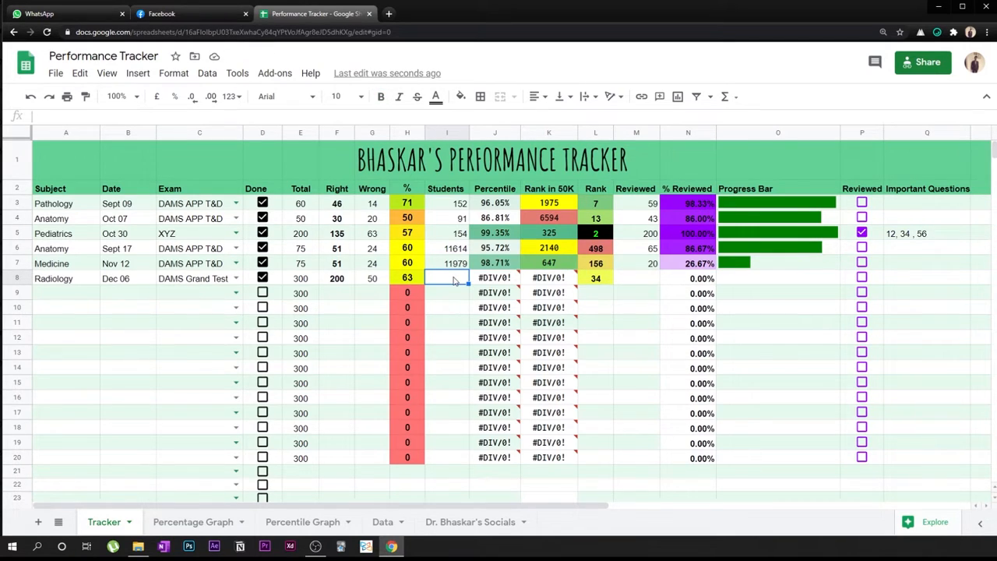
type("5000")
key("Return")
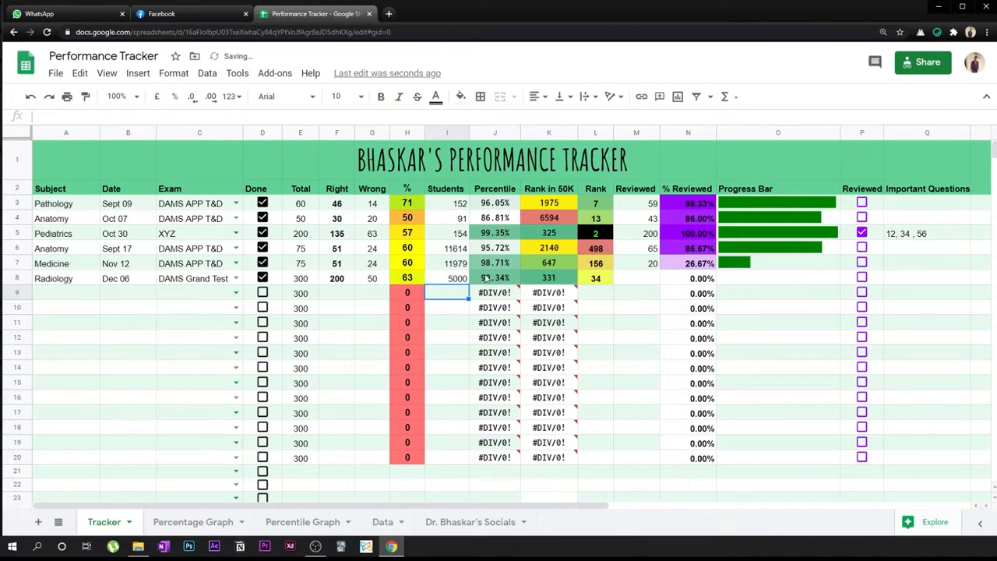
Step: Examine how the Radiology row's Percentile and Rank in 50K formulas use its Students and Rank values
left_click(485, 278)
left_click(598, 283)
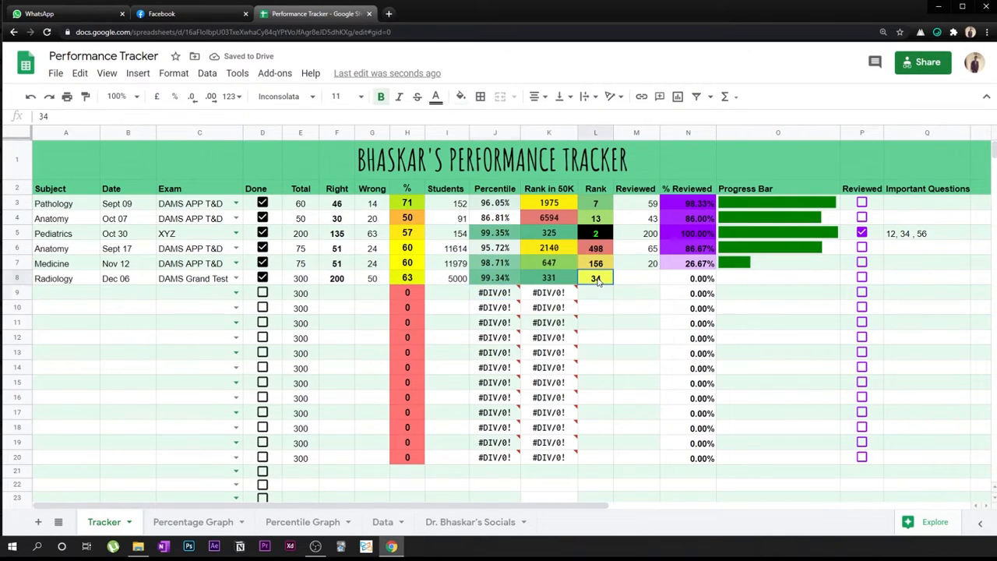
left_click(458, 284)
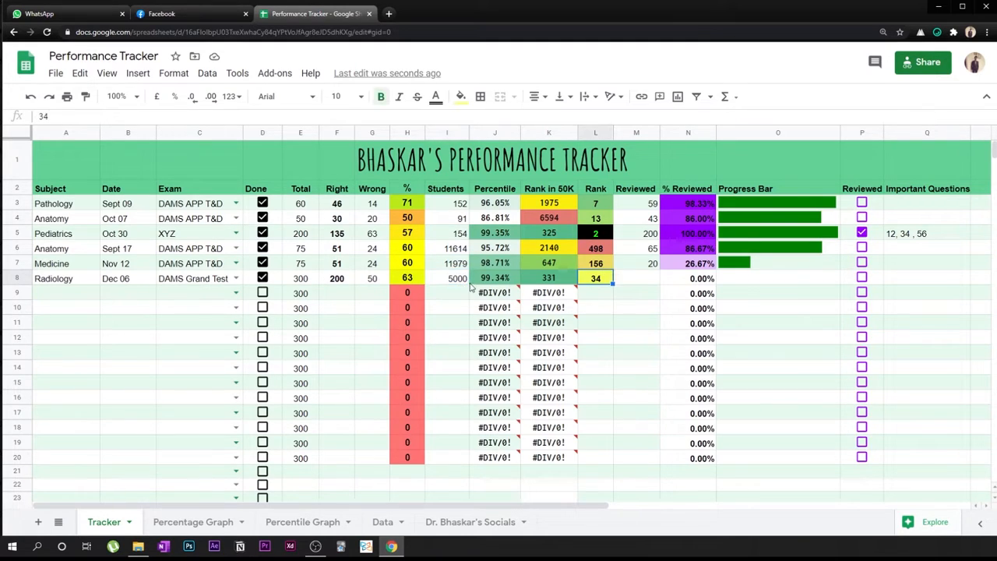
left_click(555, 190)
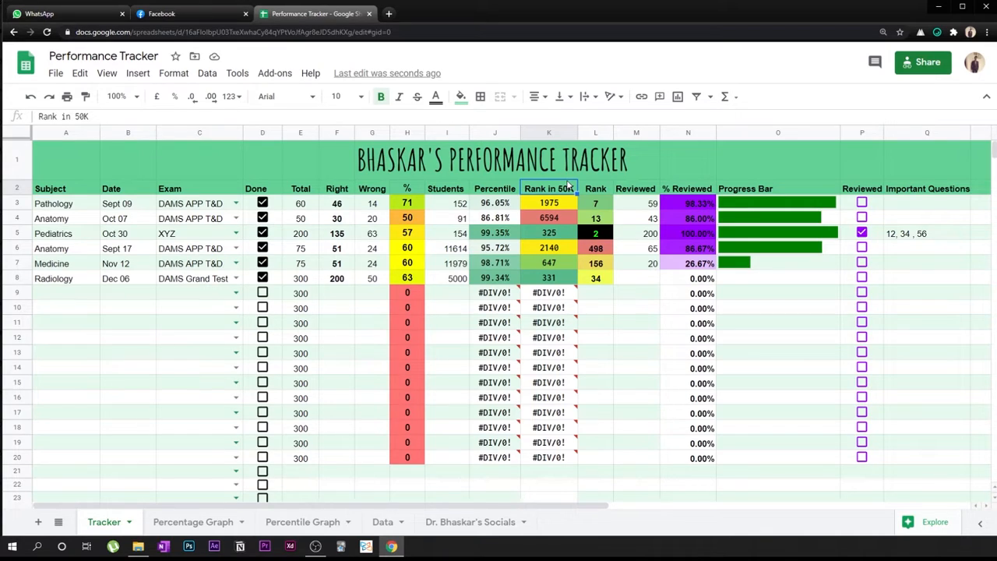
left_click(543, 283)
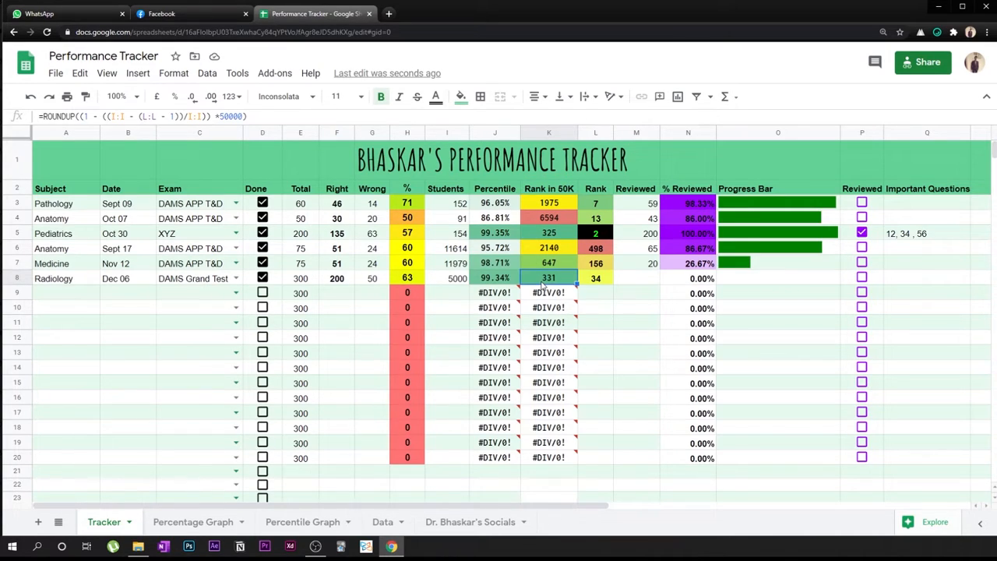
left_click(499, 193)
left_click(498, 282)
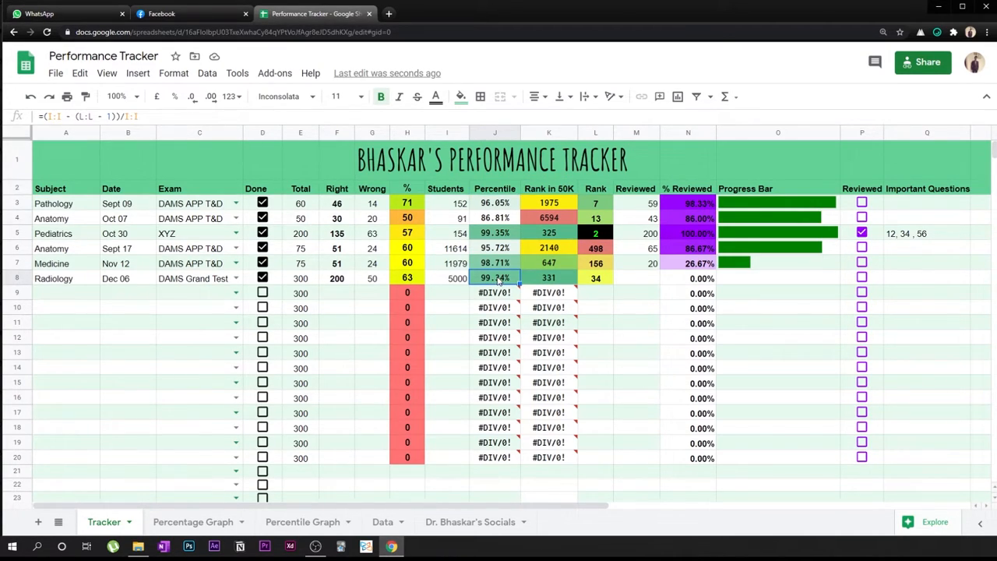
left_click(550, 190)
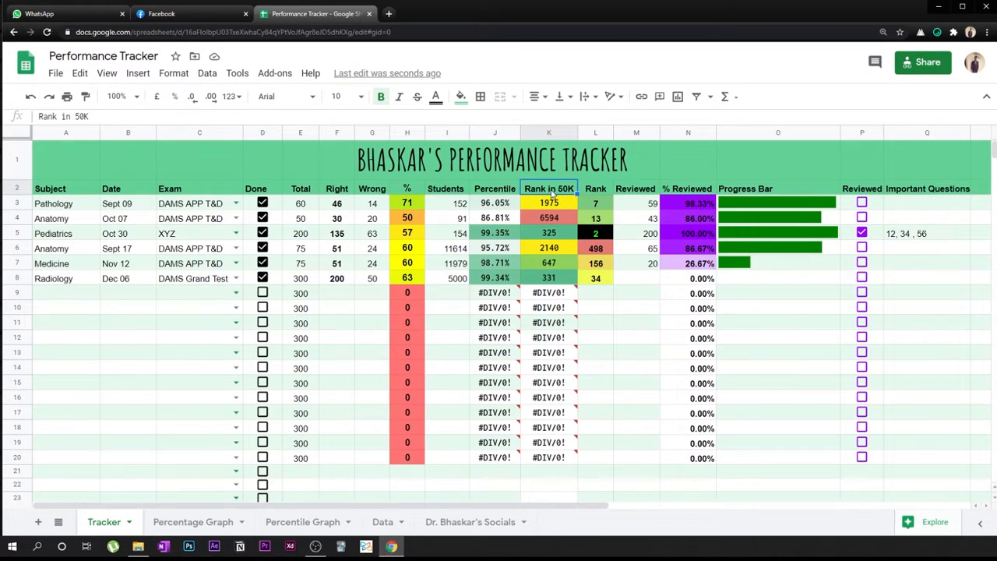
Step: Enter 34 as the Radiology row's Reviewed count and check the formulas behind its % Reviewed and Progress Bar cells
left_click(558, 280)
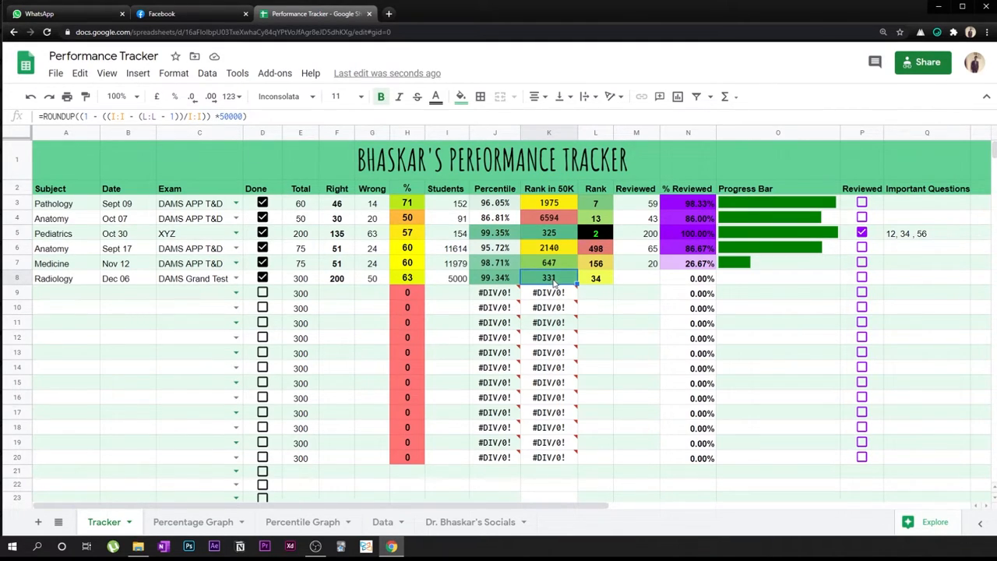
left_click(634, 324)
left_click(635, 278)
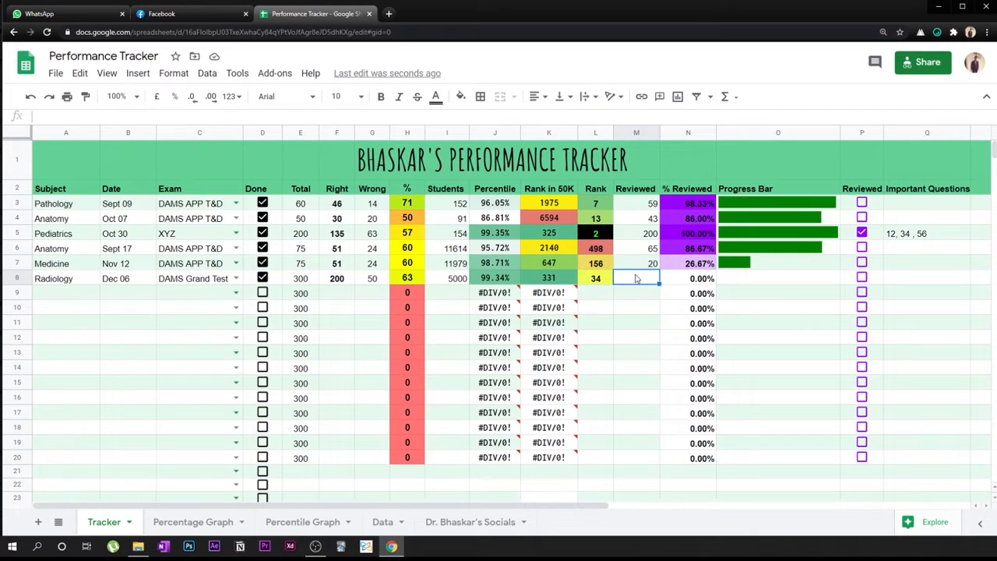
type("34")
key("Return")
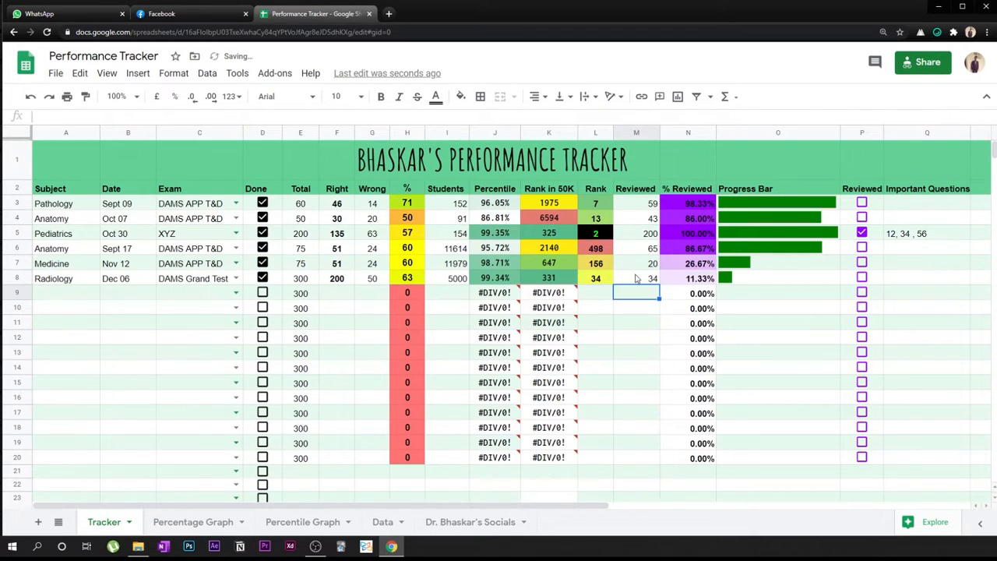
left_click(700, 282)
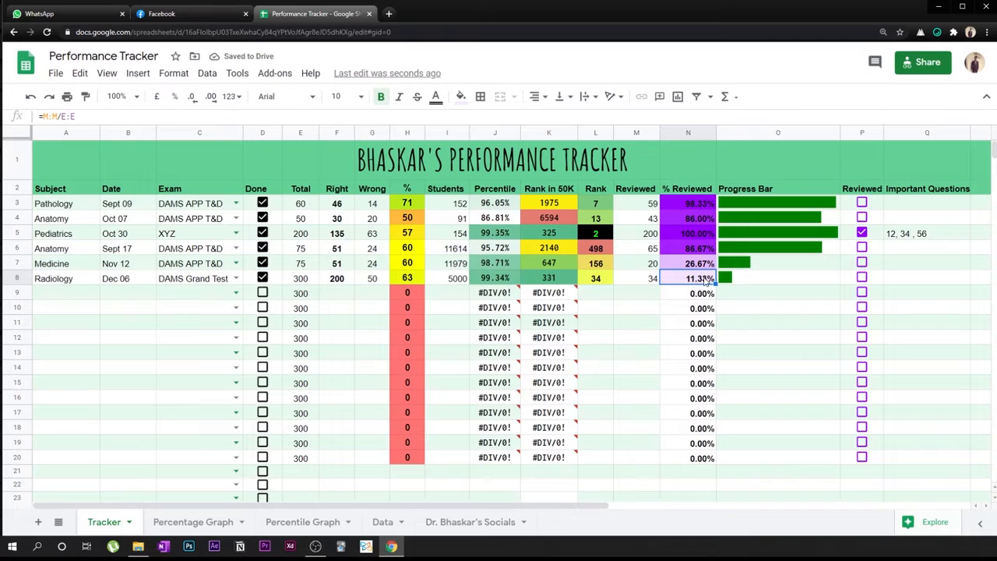
left_click(756, 285)
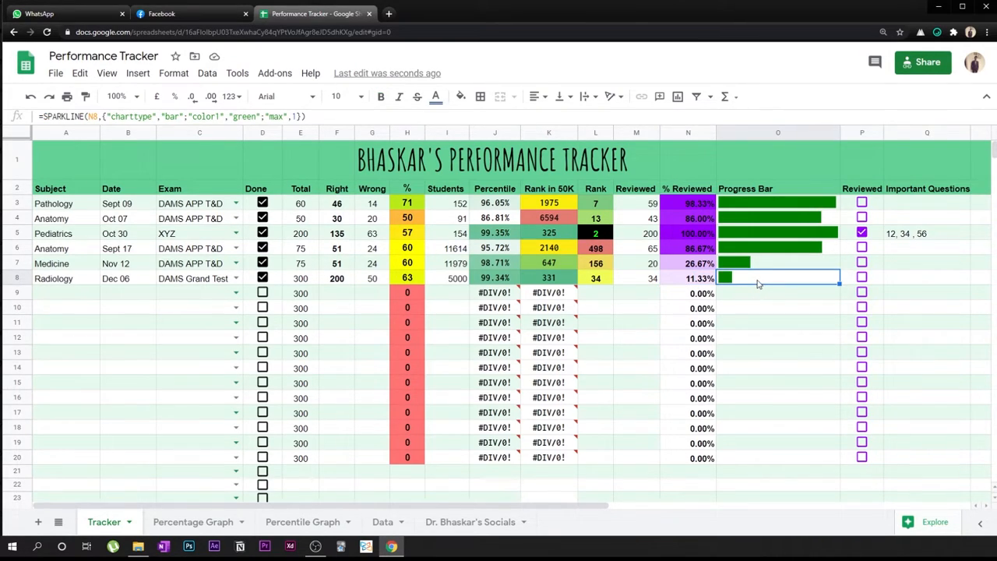
Step: Tick and untick the Radiology row's Reviewed checkbox, and enter "12,11,11," as its Important Questions
left_click(862, 277)
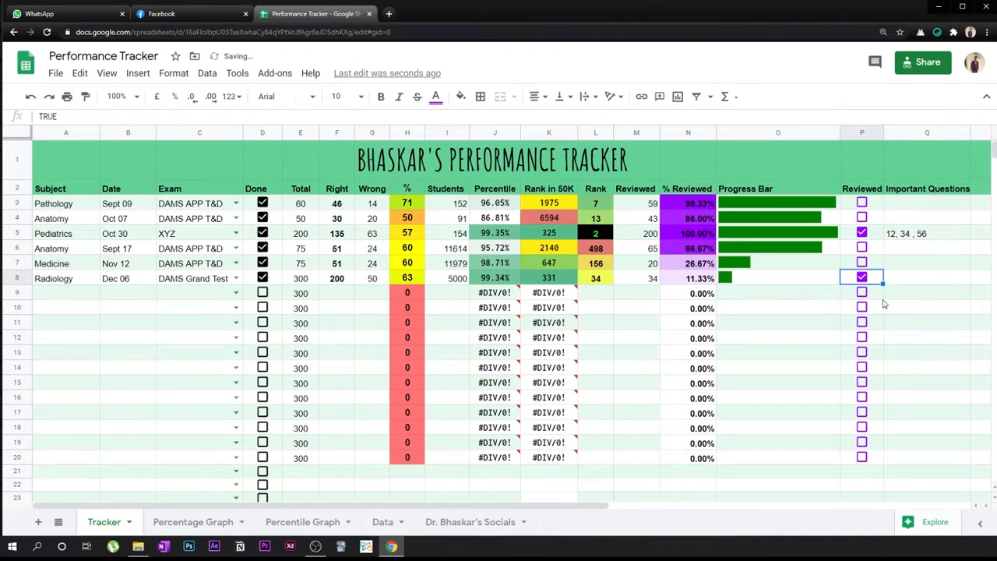
key("space")
left_click(926, 283)
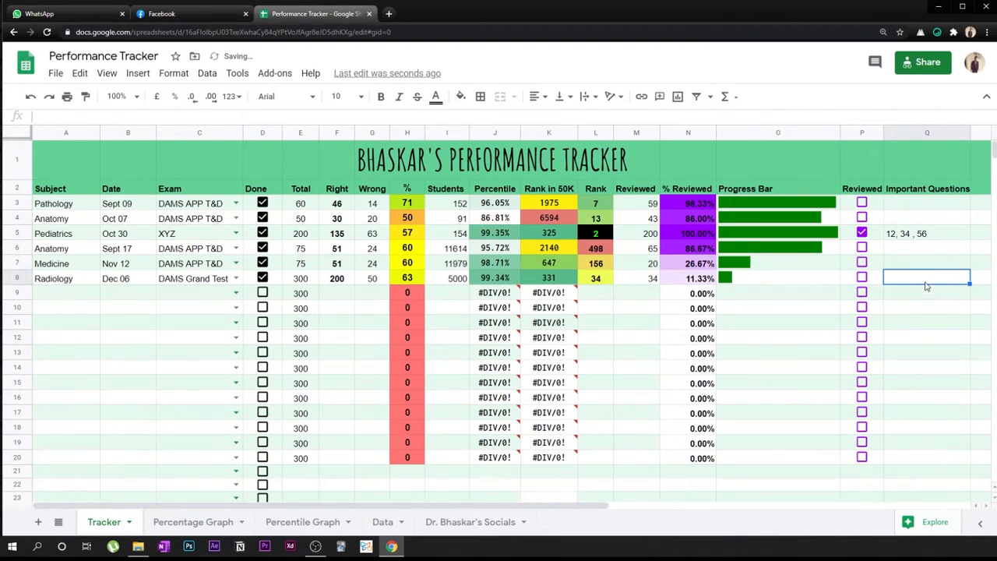
type("12,11,11,")
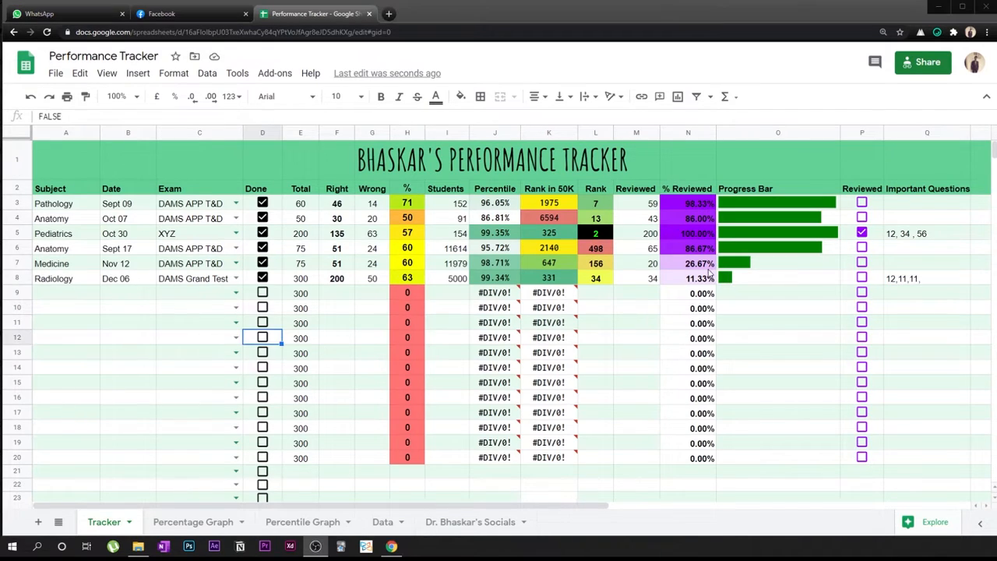
mouse_move(496, 327)
Step: Examine the % formula in row 9, the row below Radiology, and delete it from the cell
left_click(407, 296)
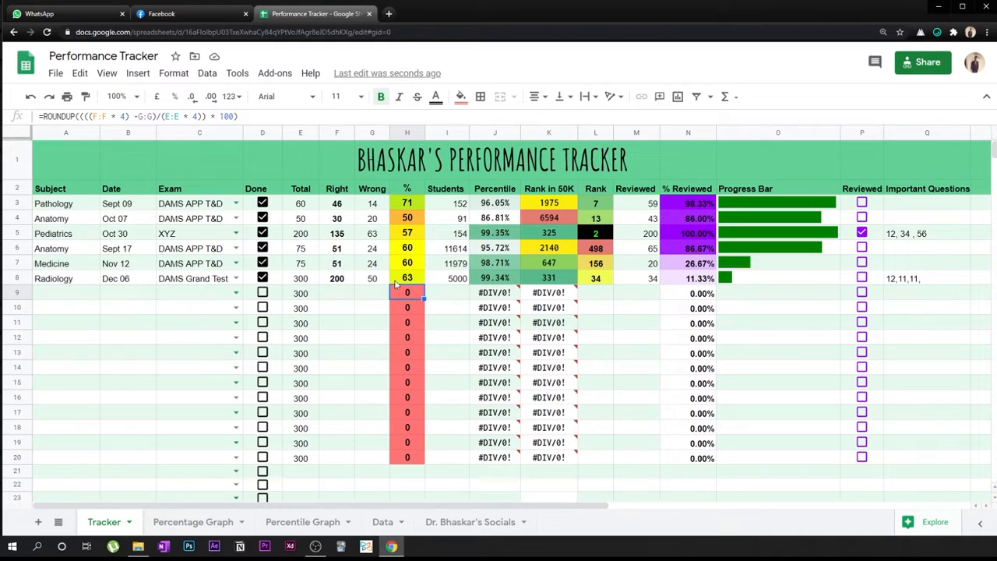
left_click_drag(242, 114, 46, 117)
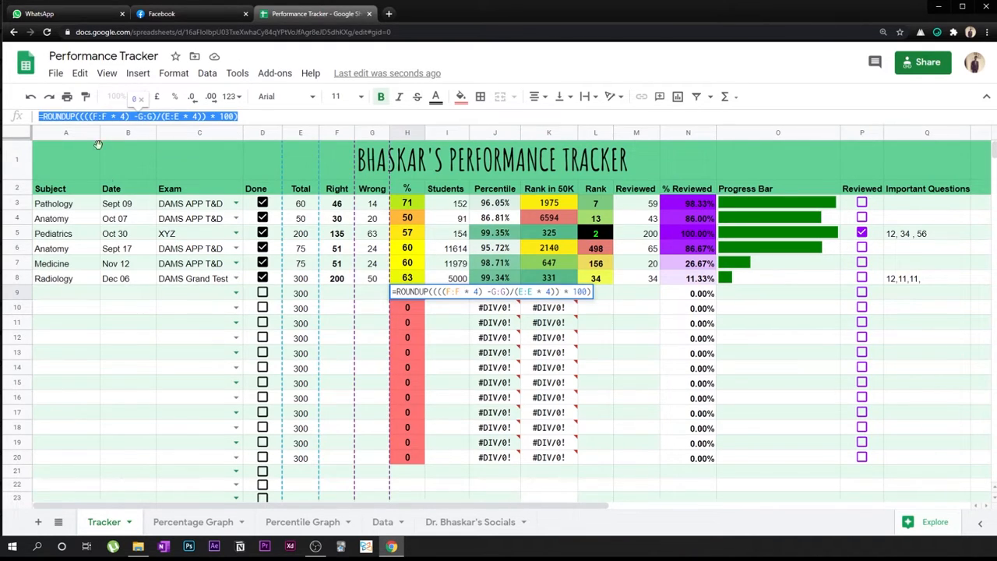
left_click(166, 354)
left_click(404, 292)
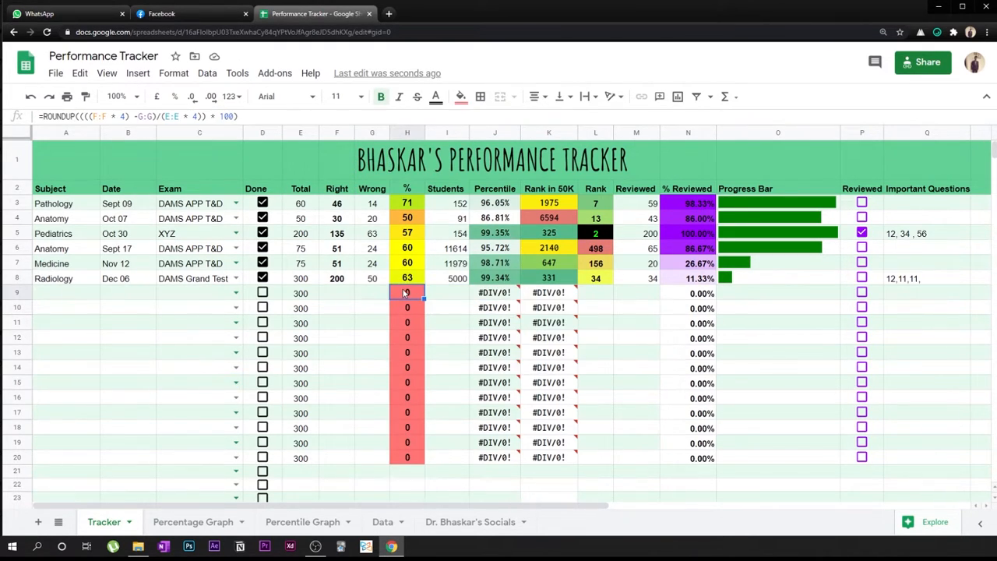
key("Delete")
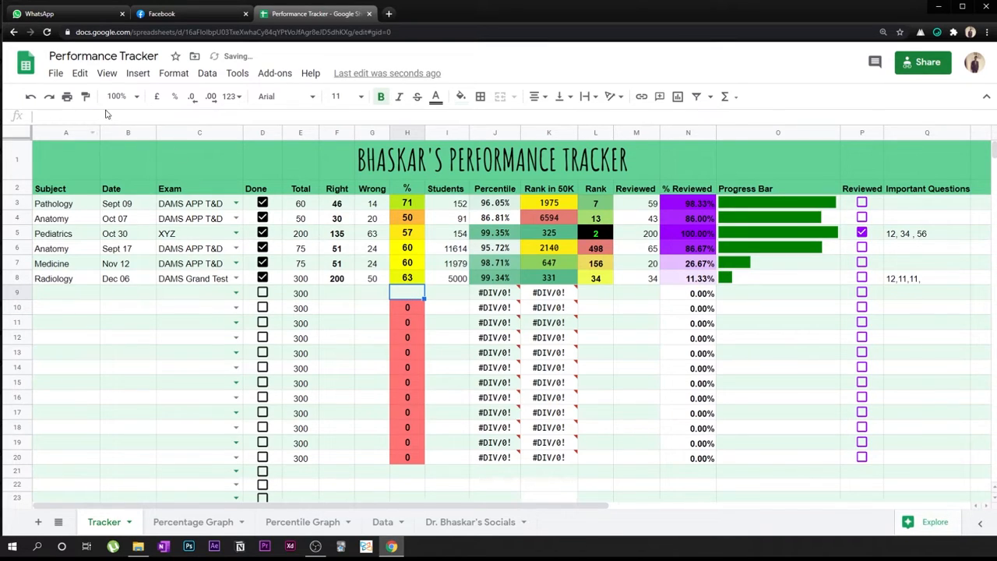
left_click(71, 115)
key("Return")
Step: Fill the Radiology row's % formula down into the empty % cell of row 9
left_click_drag(303, 294, 380, 294)
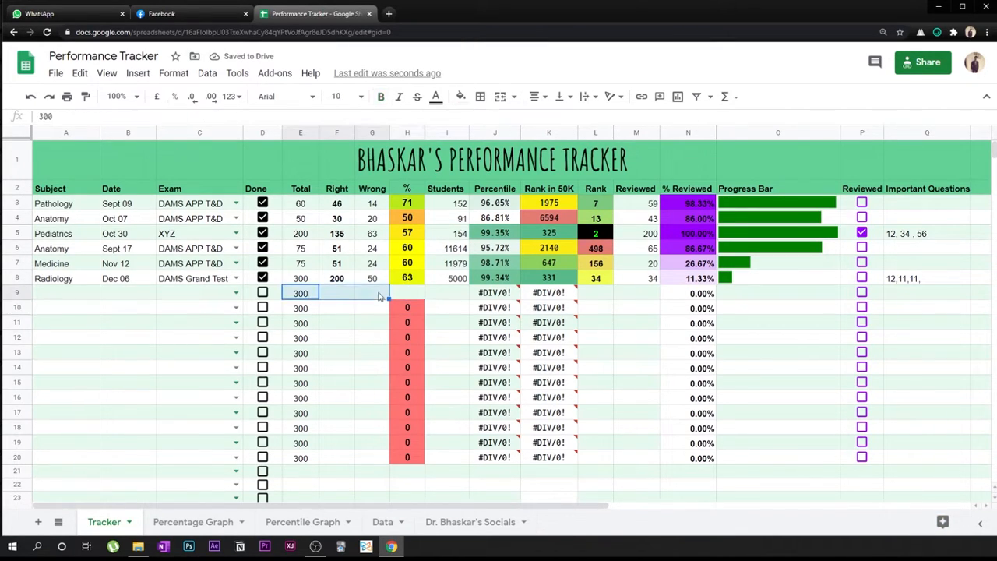
left_click(378, 307)
left_click(408, 193)
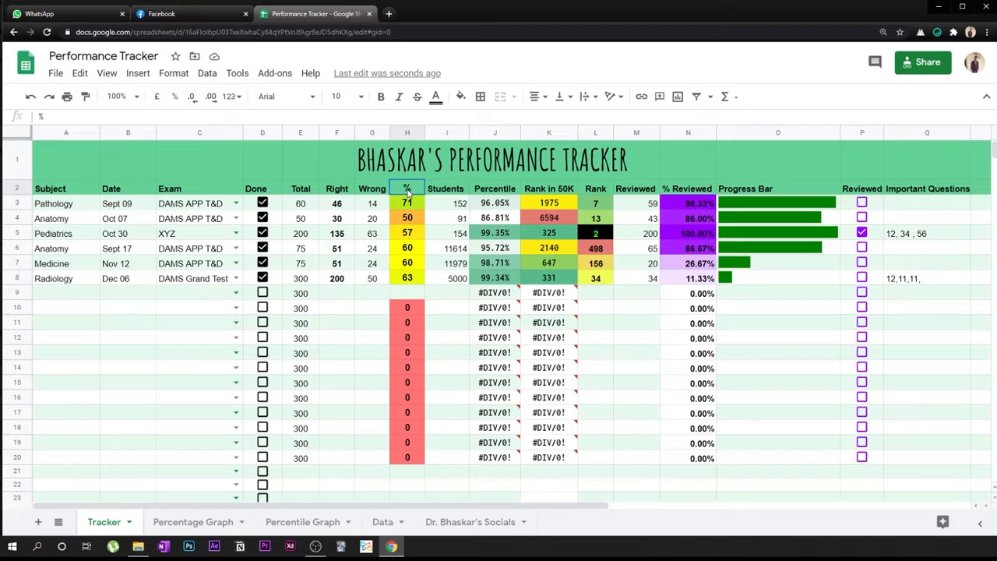
left_click(413, 294)
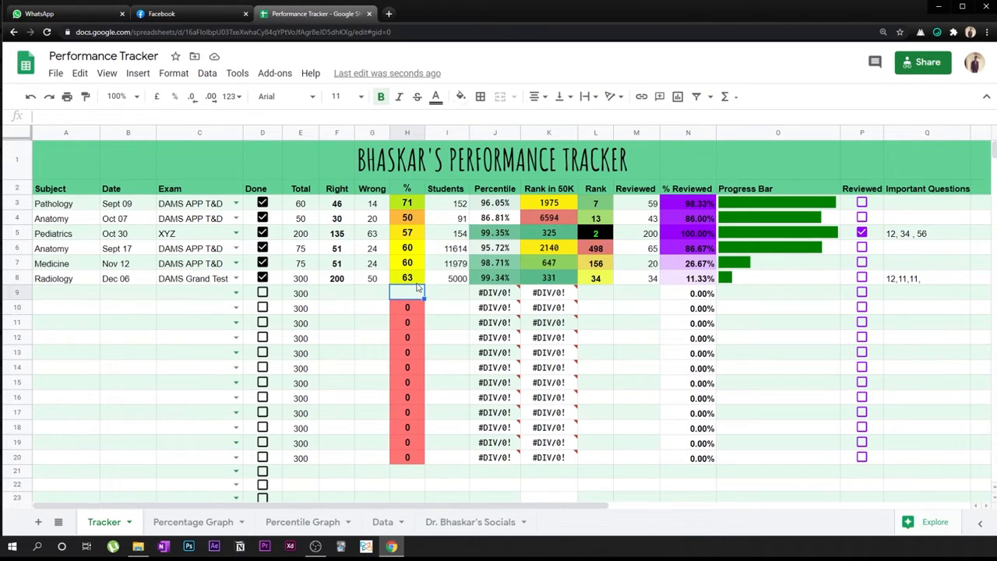
left_click(420, 279)
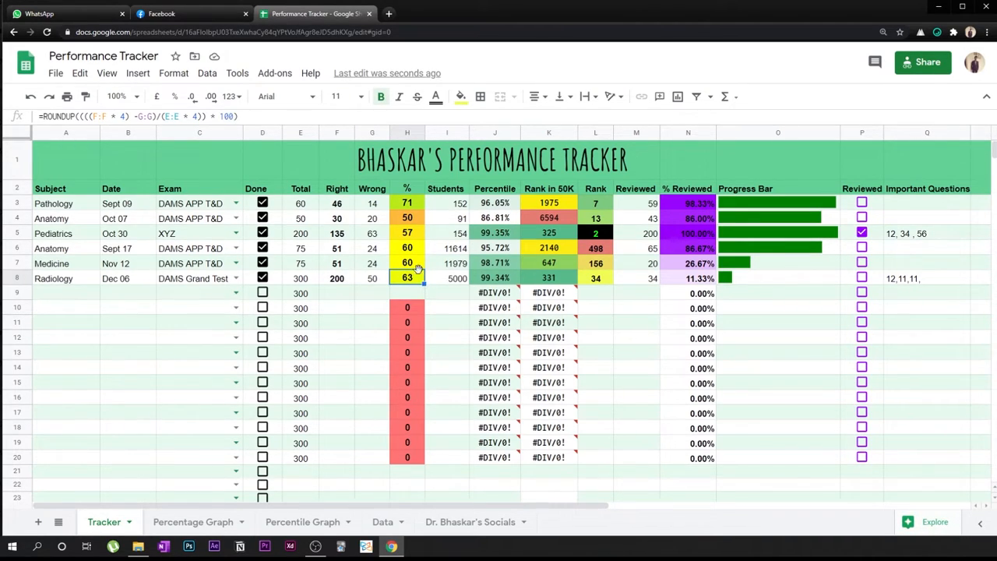
left_click(411, 297)
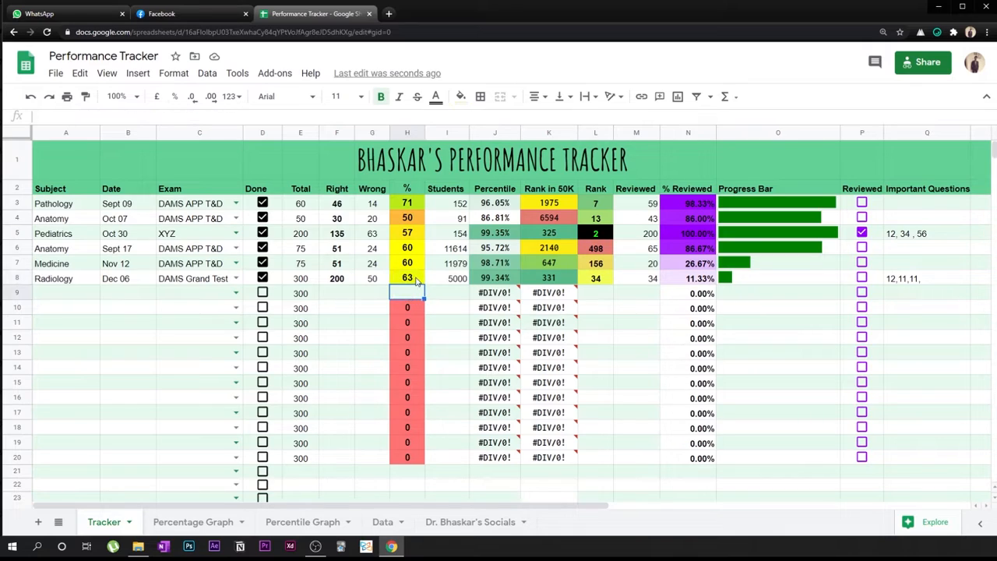
left_click(417, 280)
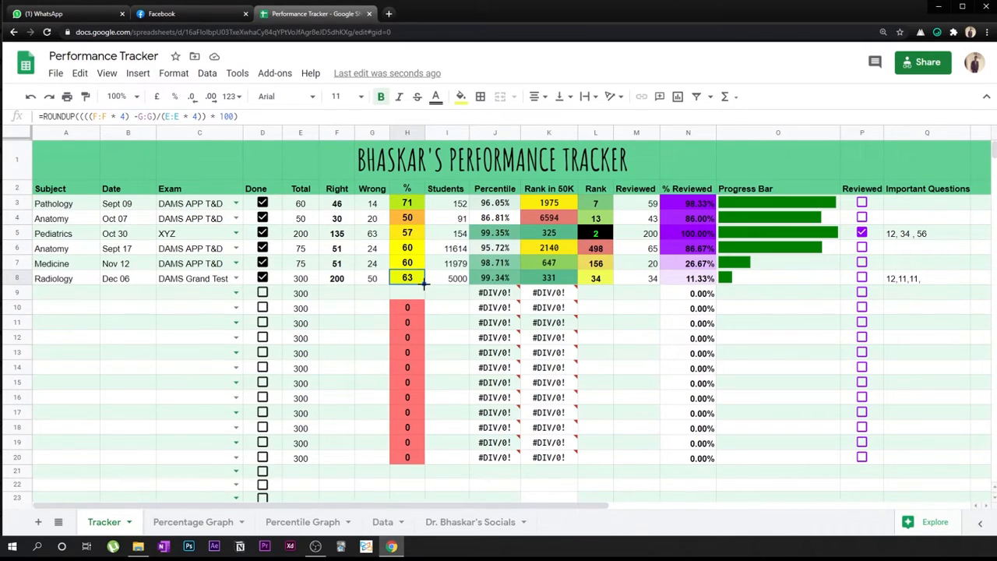
left_click_drag(424, 287, 422, 291)
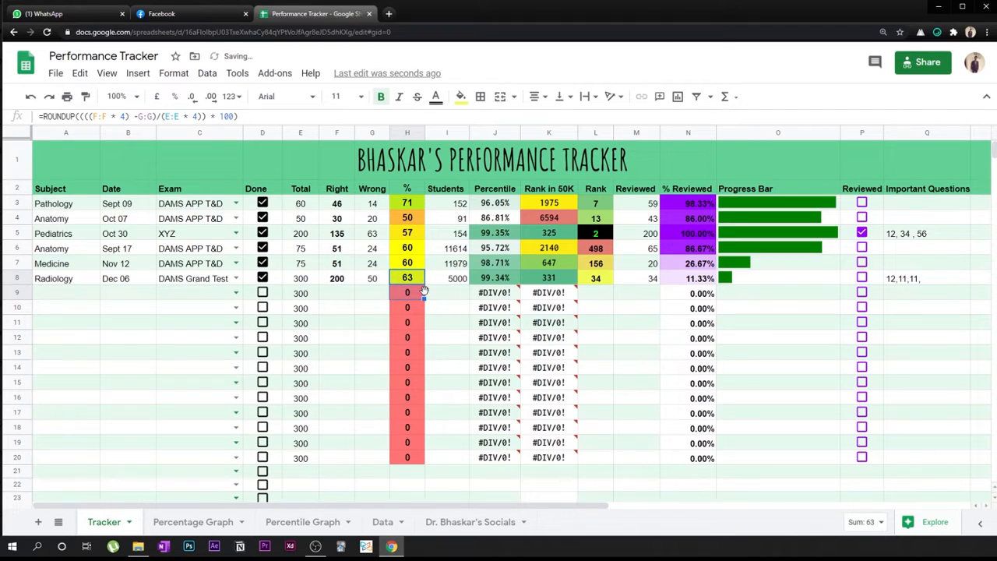
left_click(411, 293)
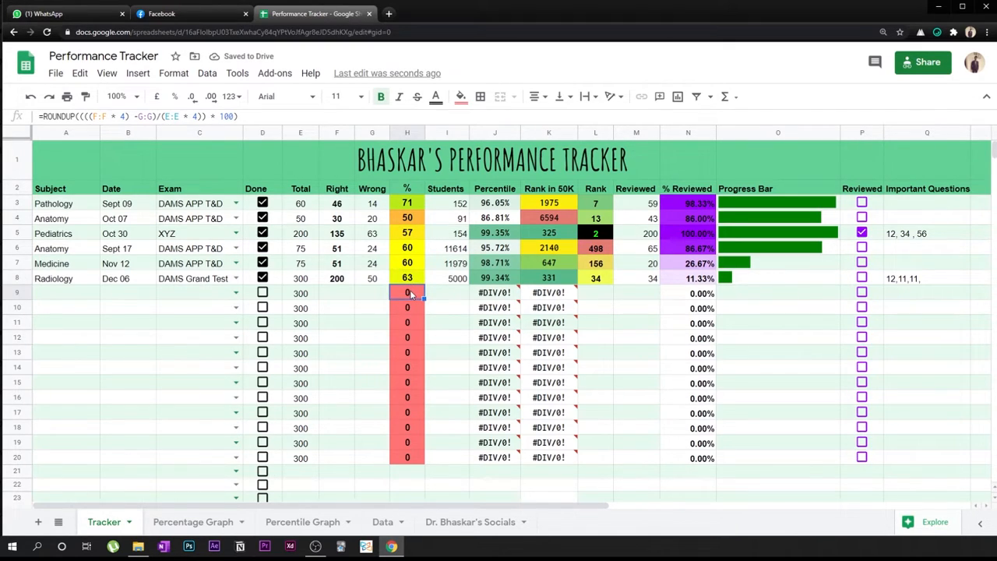
left_click(415, 342)
left_click_drag(314, 294, 377, 294)
left_click(372, 322)
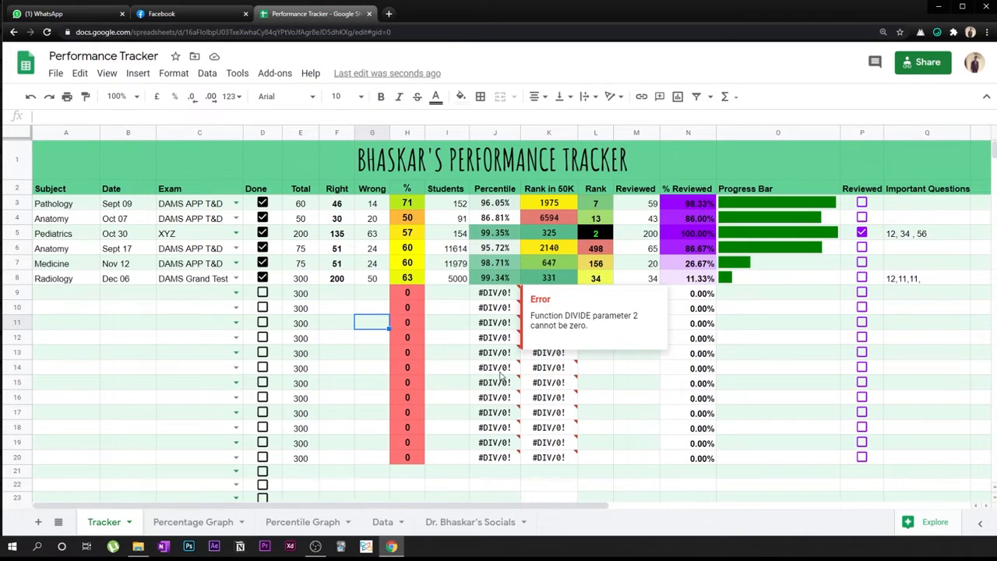
Step: Delete the Percentile and Rank in 50K formulas from rows 9 to 15
left_click(508, 294)
left_click_drag(508, 293, 552, 458)
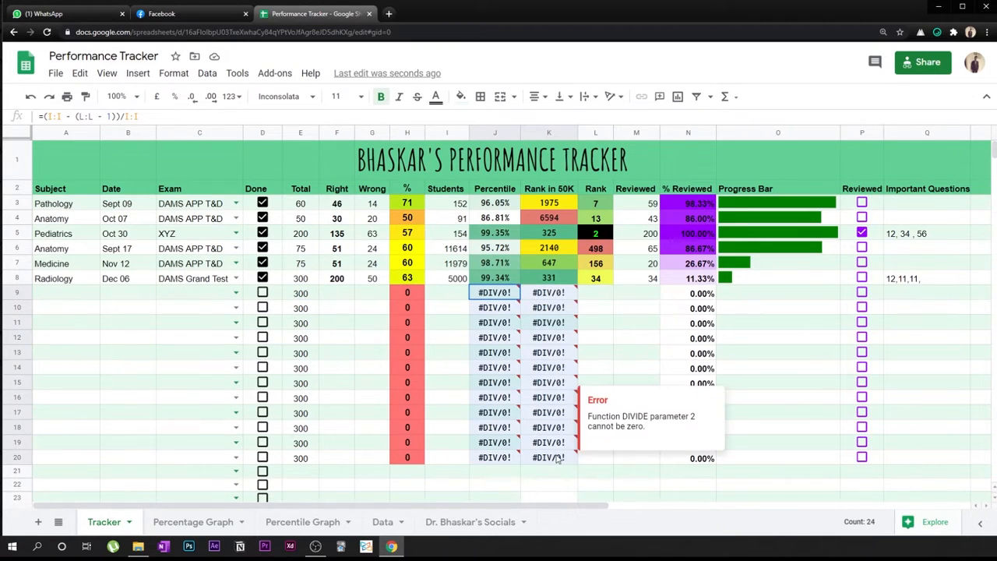
key("Delete")
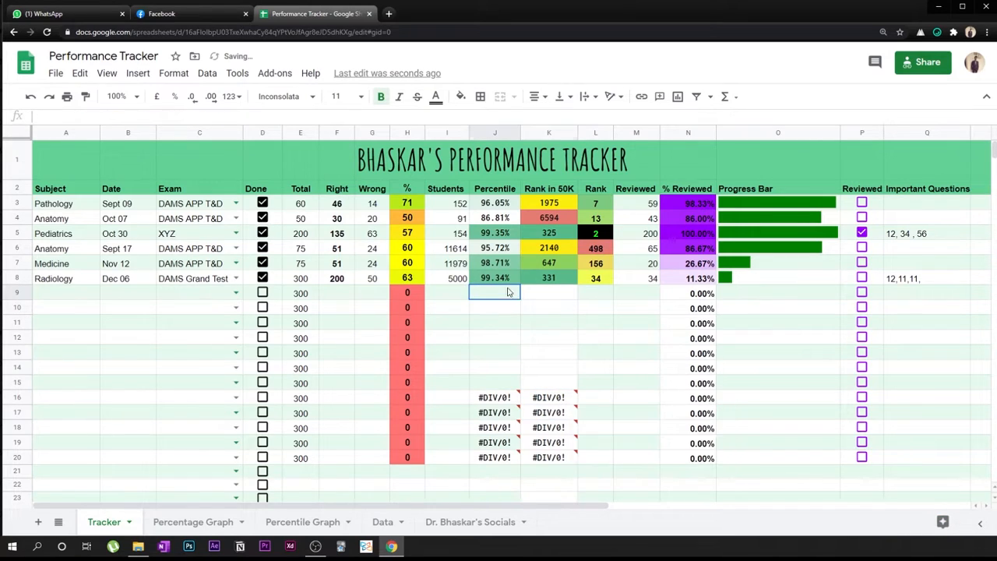
left_click(527, 294)
left_click(501, 306)
left_click(509, 323)
left_click(542, 314)
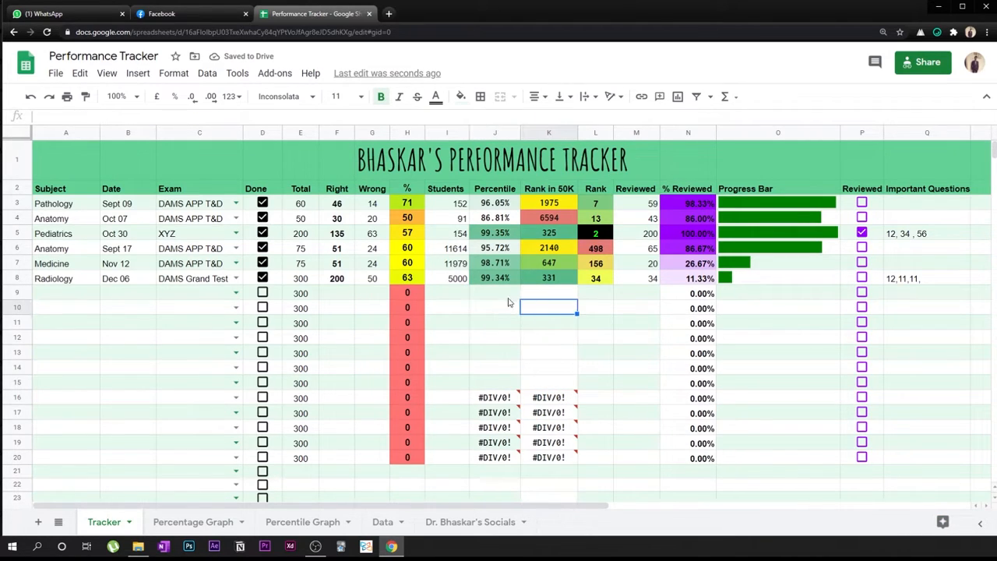
Step: Fill the Radiology row's Percentile and Rank in 50K formulas down through row 15
left_click(492, 280)
left_click_drag(492, 279, 549, 279)
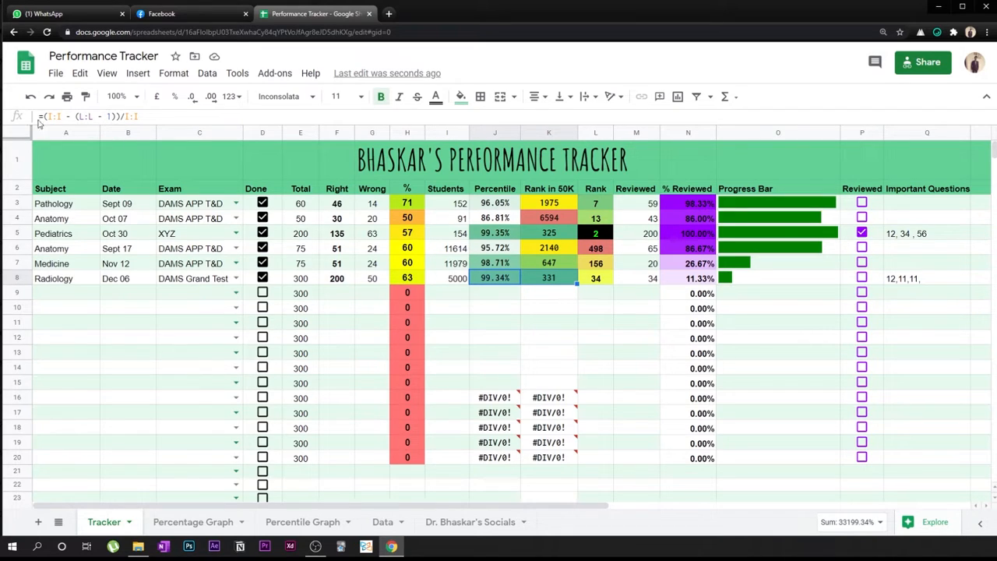
left_click_drag(577, 283, 573, 383)
left_click(538, 354)
left_click_drag(491, 295, 548, 470)
left_click(598, 294)
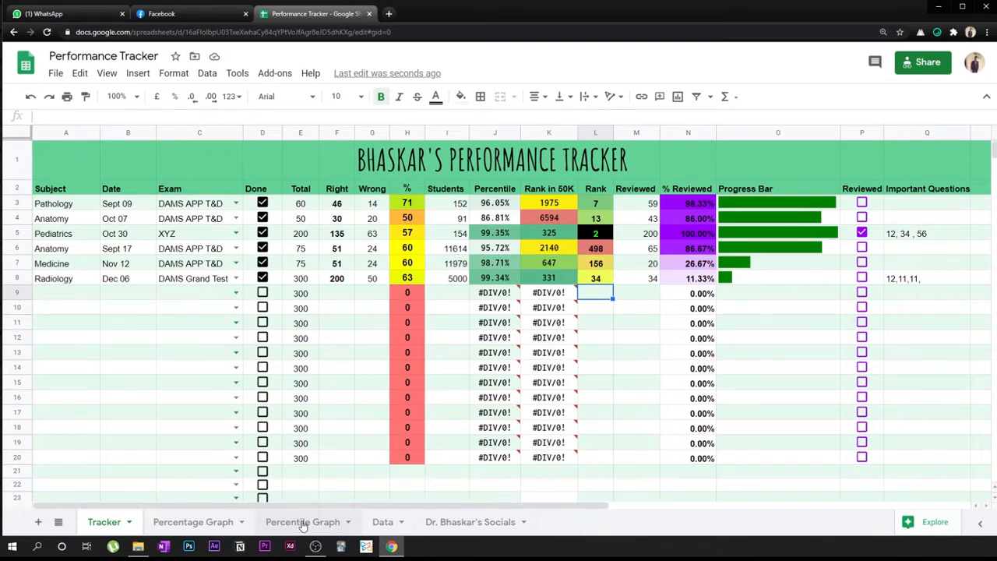
Step: Examine the completed exams' % scores and how the Percentage Graph and Percentile Graph sheets plot the results by date
left_click_drag(407, 203, 406, 264)
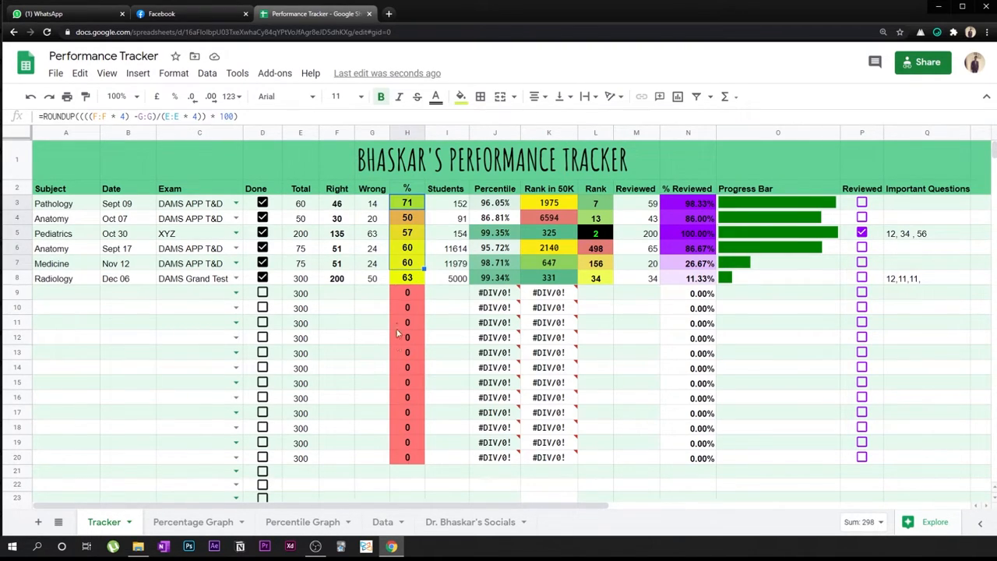
scroll(403, 368, "down", 3)
scroll(402, 368, "up", 3)
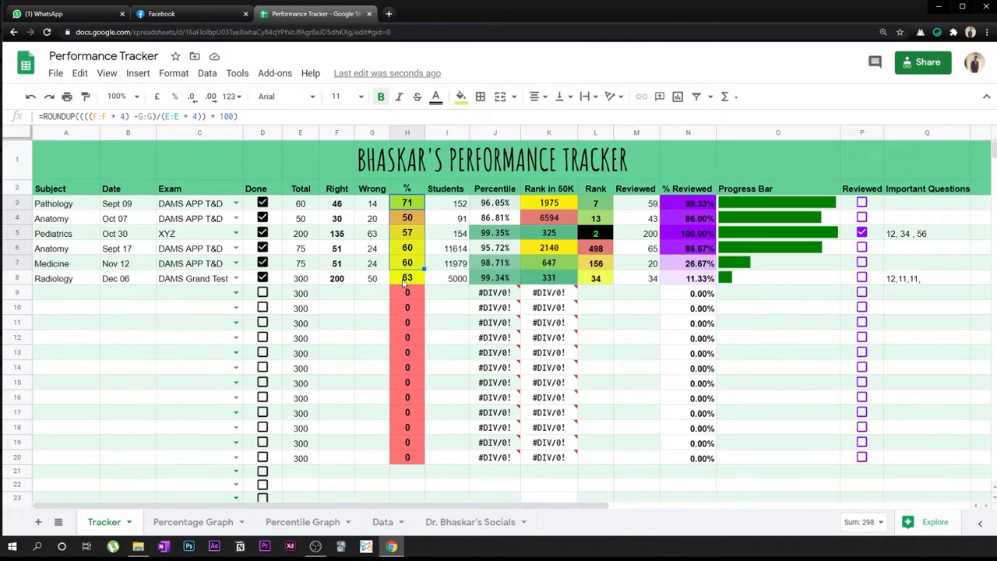
left_click(402, 280)
left_click_drag(412, 203, 411, 279)
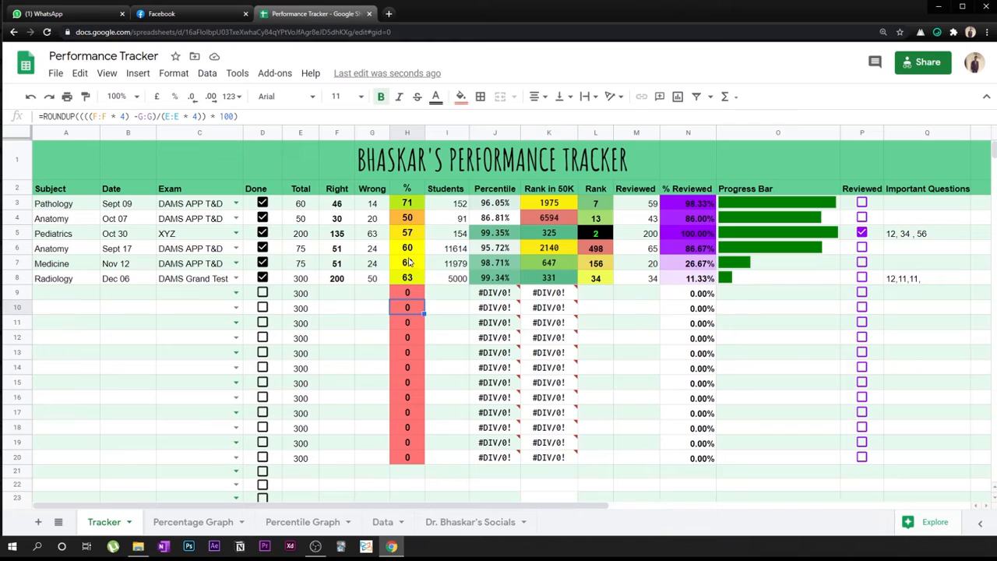
left_click(209, 523)
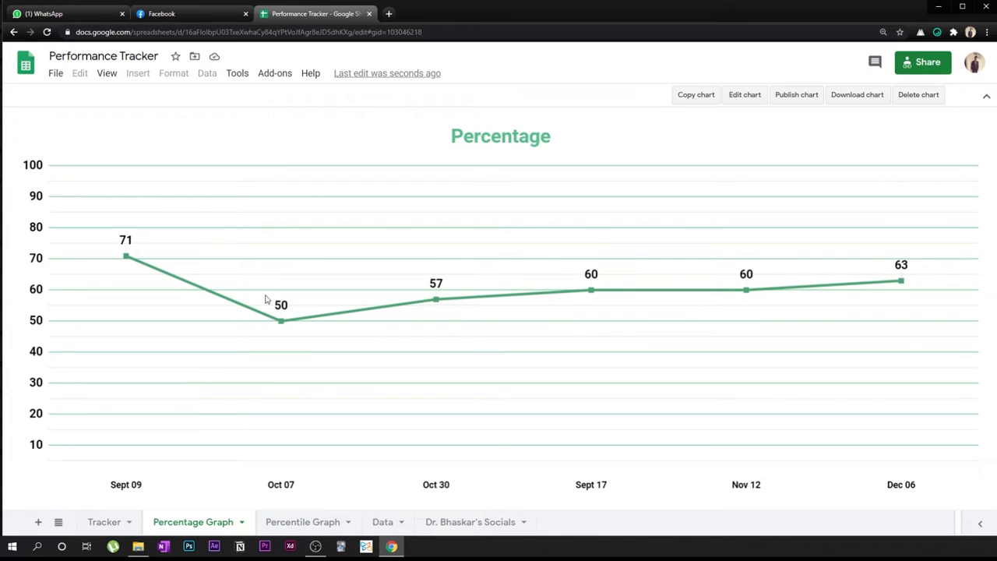
left_click(304, 524)
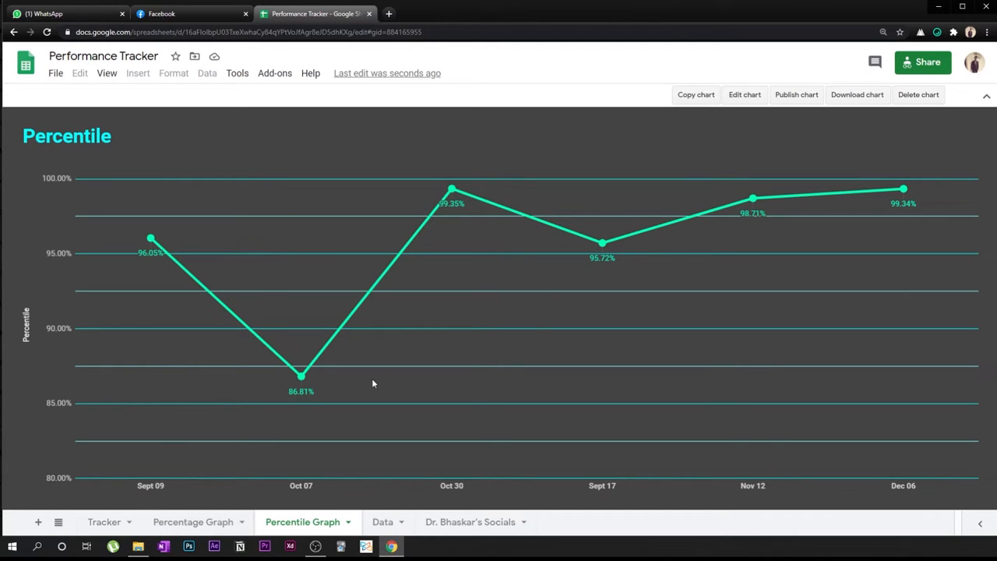
left_click(194, 526)
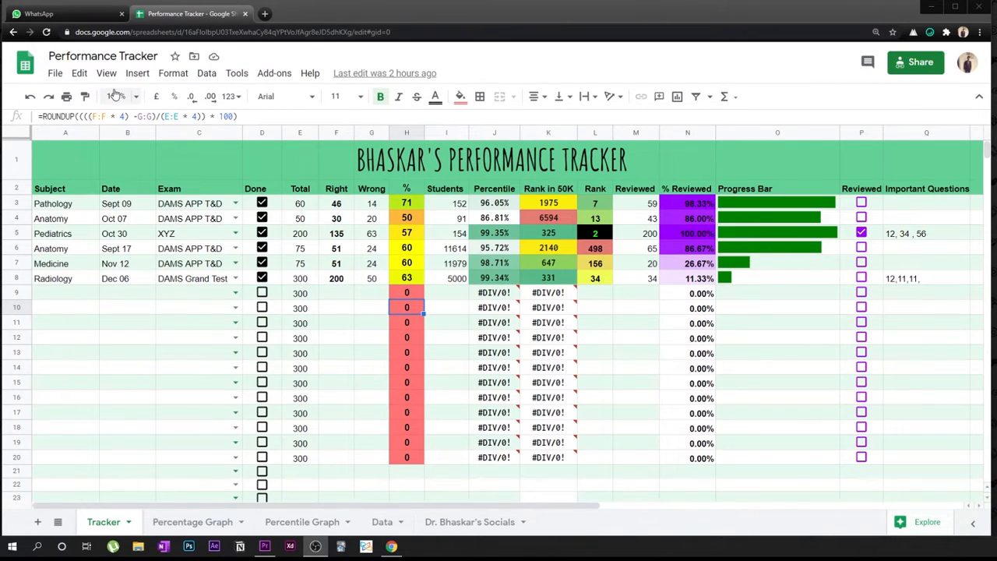
left_click(55, 75)
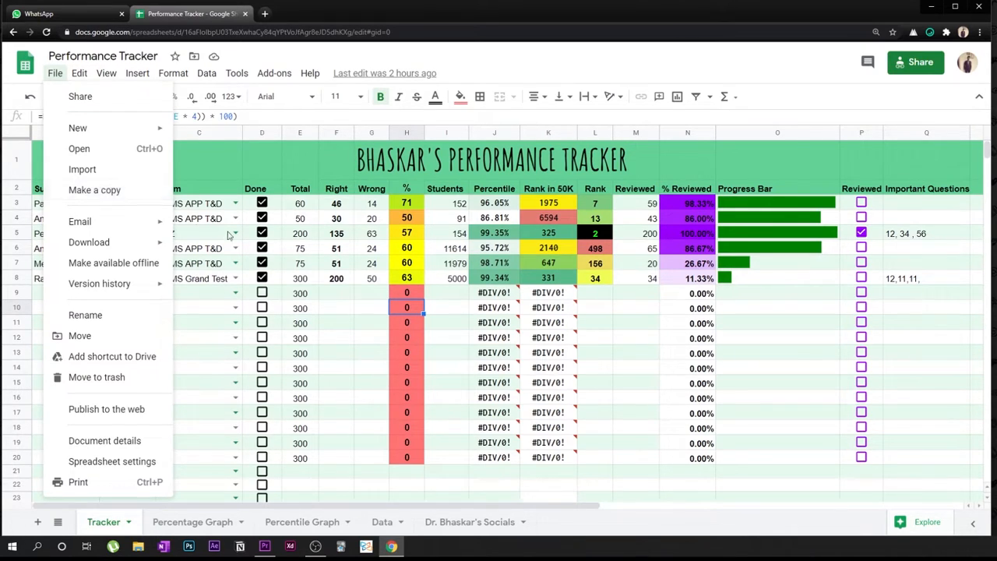
left_click(328, 284)
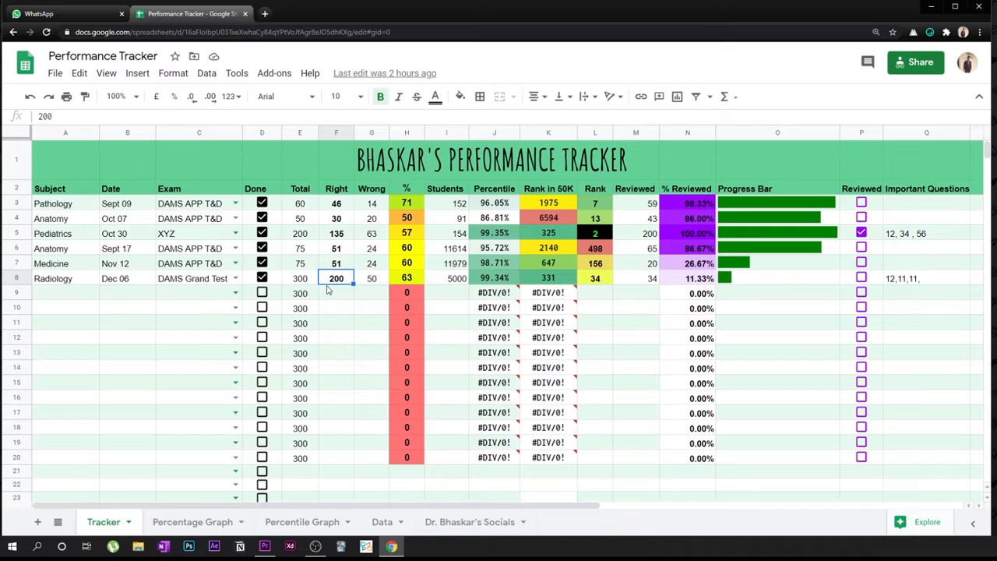